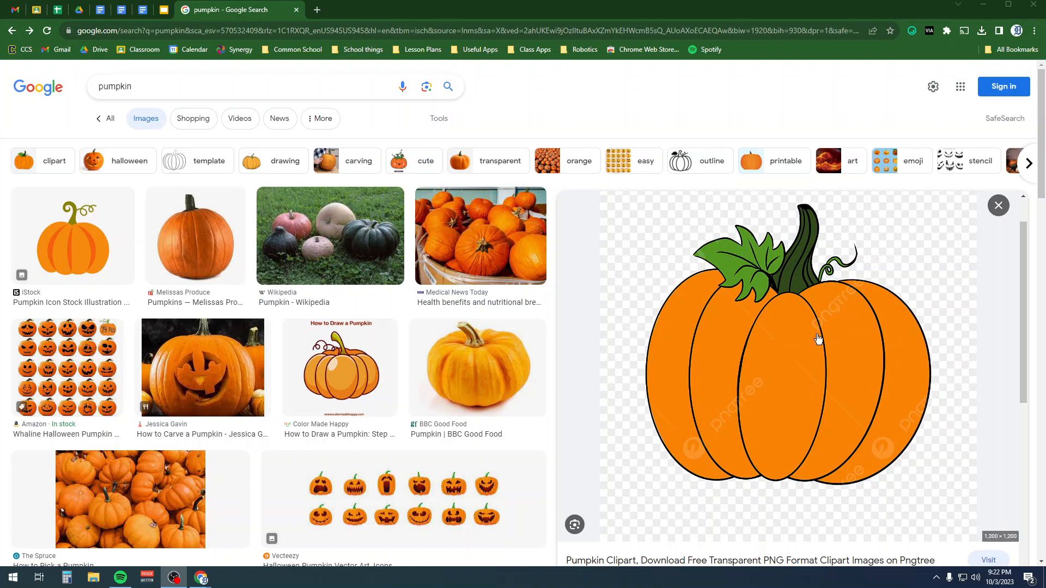
Step: Preview the Color Made Happy, iStock and Melissas Produce pumpkin images to compare how suitable they are, and close the preview
{"action": "left_click", "coordinate": [305, 359]}
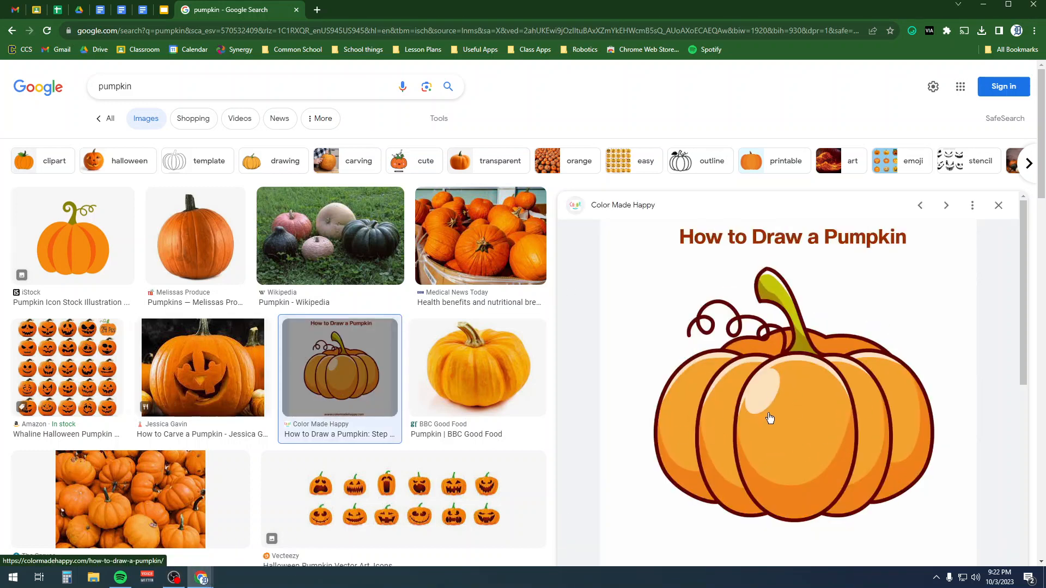
{"action": "left_click", "coordinate": [89, 256]}
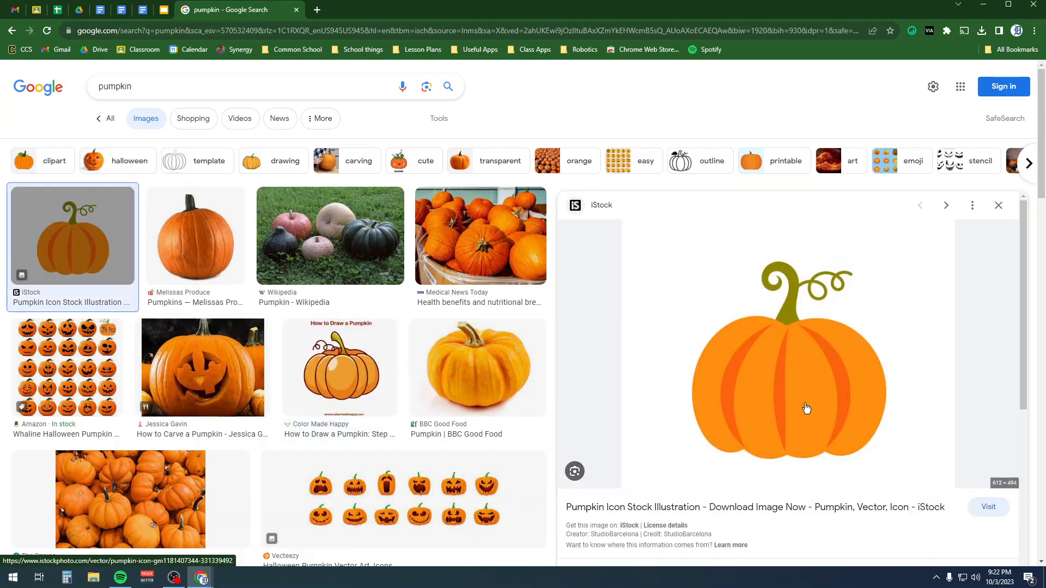
{"action": "scroll", "coordinate": [590, 385], "scroll_direction": "down", "scroll_amount": 5}
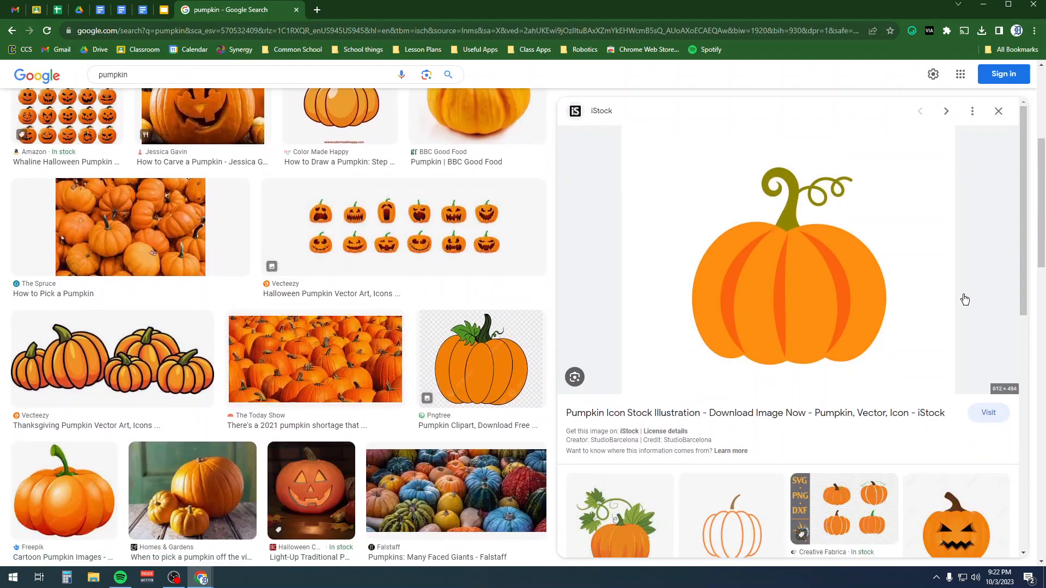
{"action": "scroll", "coordinate": [305, 381], "scroll_direction": "up", "scroll_amount": 5}
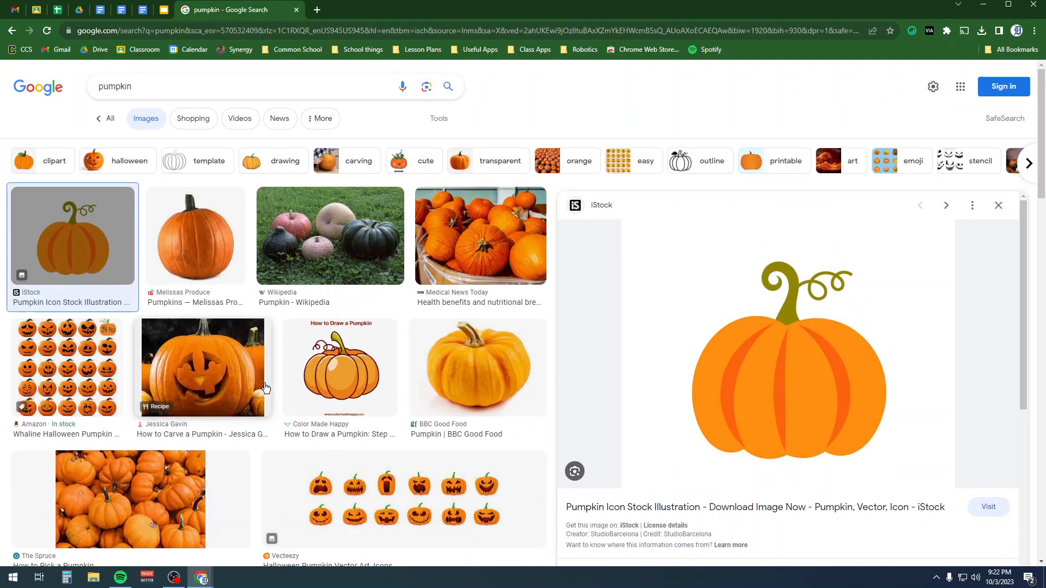
{"action": "left_click", "coordinate": [202, 239]}
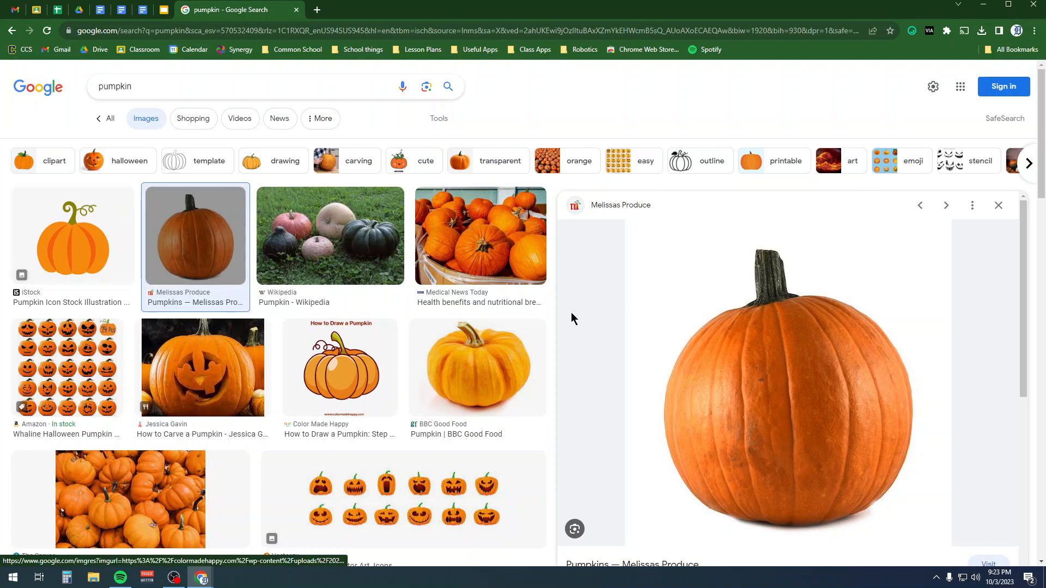
{"action": "left_click", "coordinate": [998, 205]}
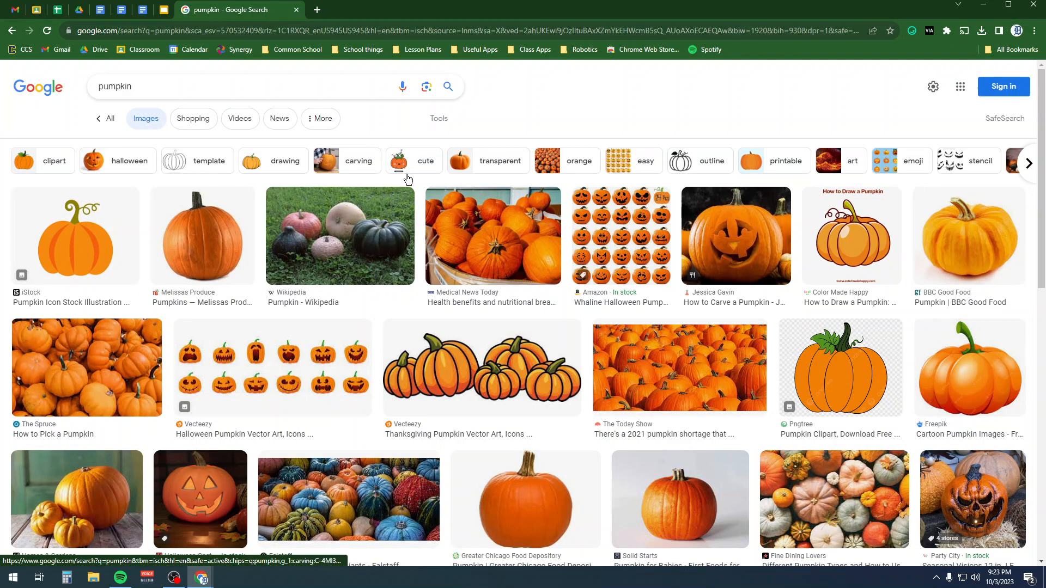
Step: Filter the pumpkin image results by the template category to examine outline drawings
{"action": "left_click", "coordinate": [212, 166]}
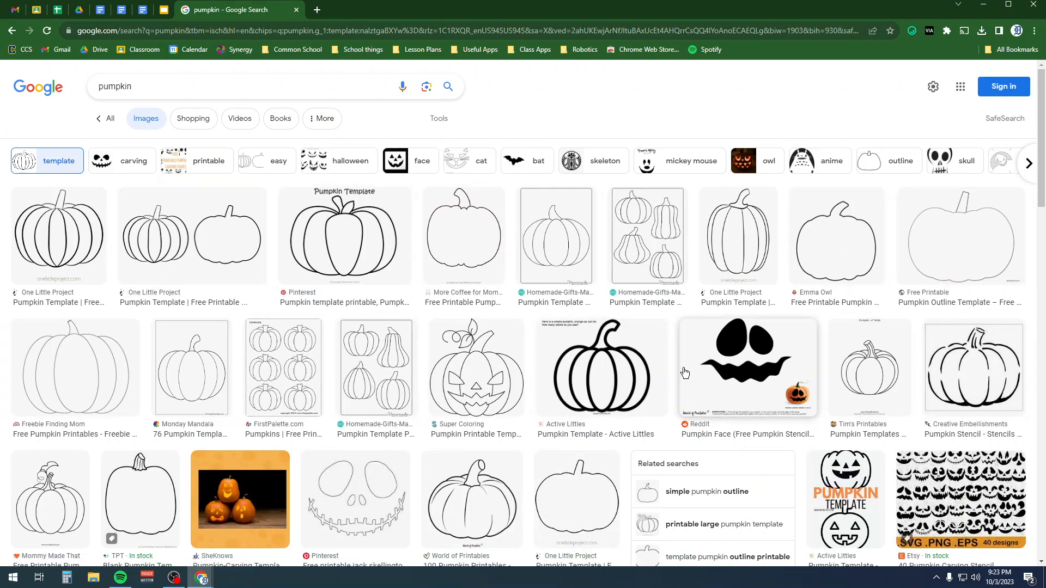
{"action": "left_click", "coordinate": [111, 122]}
{"action": "left_click", "coordinate": [11, 31]}
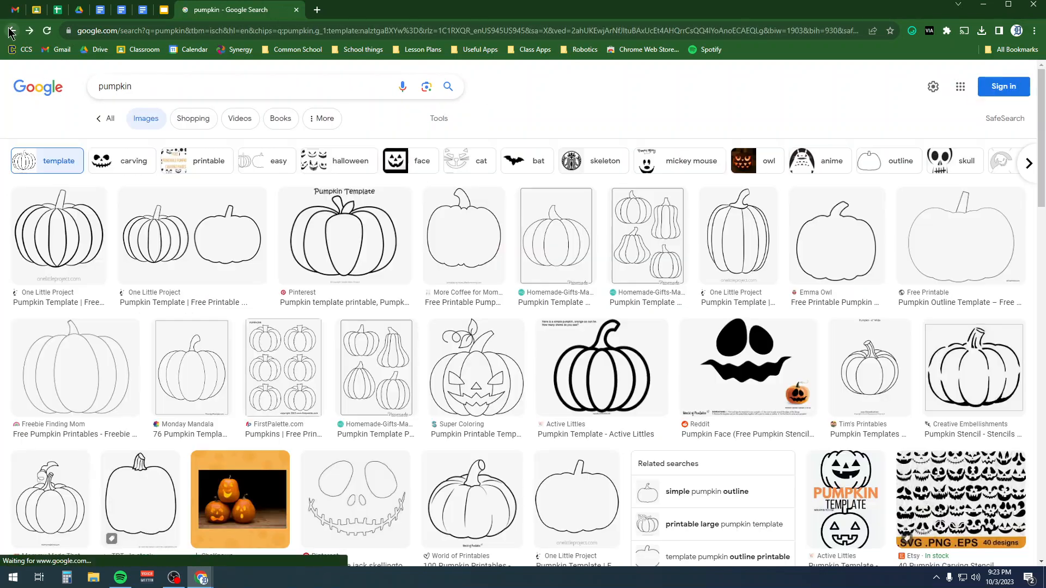
Step: Search the images for "pumpkin silhouette" to examine solid black pumpkin shapes
{"action": "left_click", "coordinate": [157, 82]}
{"action": "type", "text": "sil"}
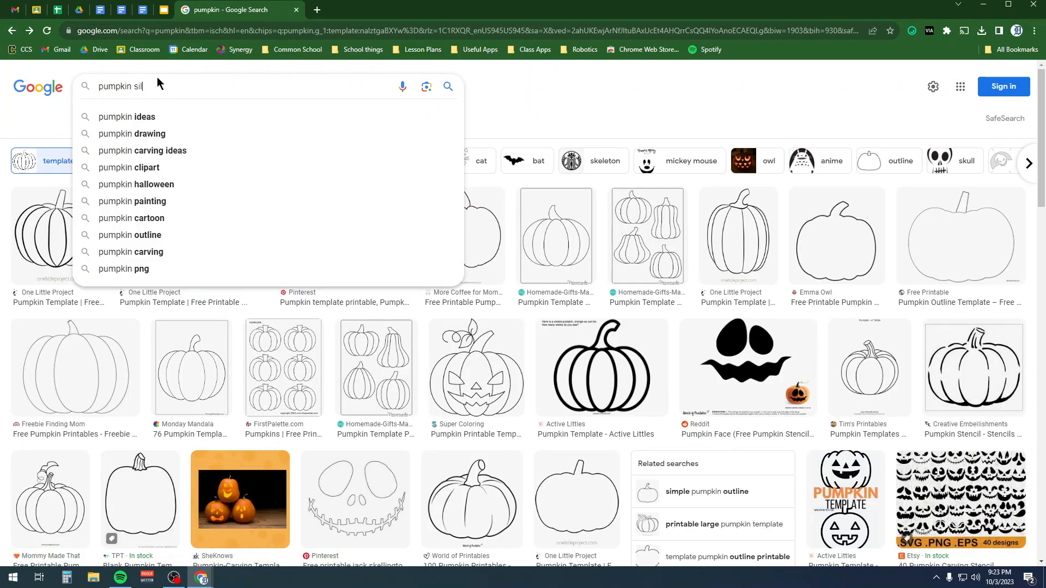
{"action": "type", "text": "houette"}
{"action": "key", "text": "Return"}
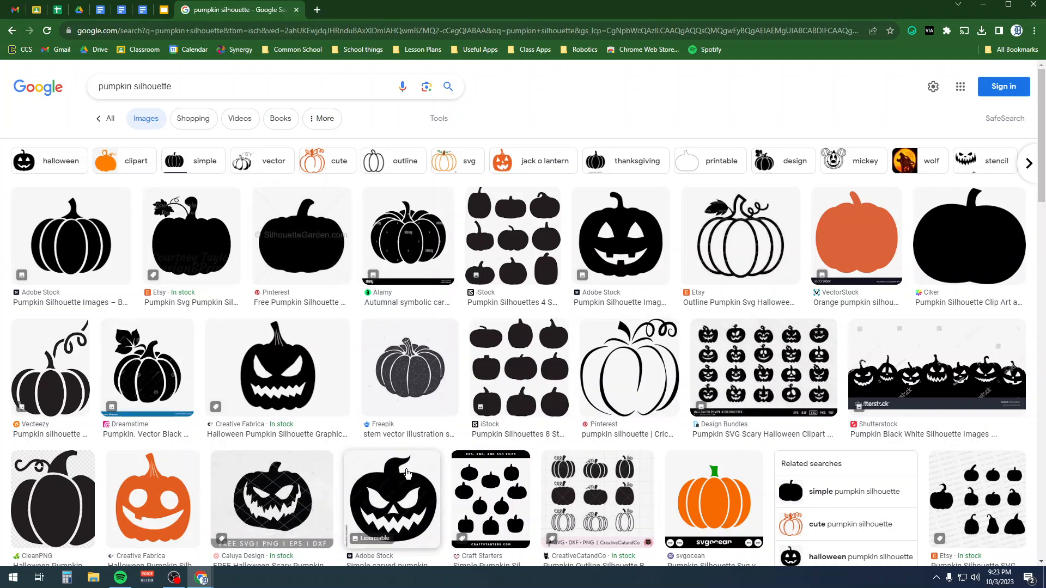
Step: Return to the plain pumpkin image results and open the preview of the Pngtree pumpkin clipart
{"action": "left_click", "coordinate": [12, 31]}
{"action": "left_click", "coordinate": [12, 31]}
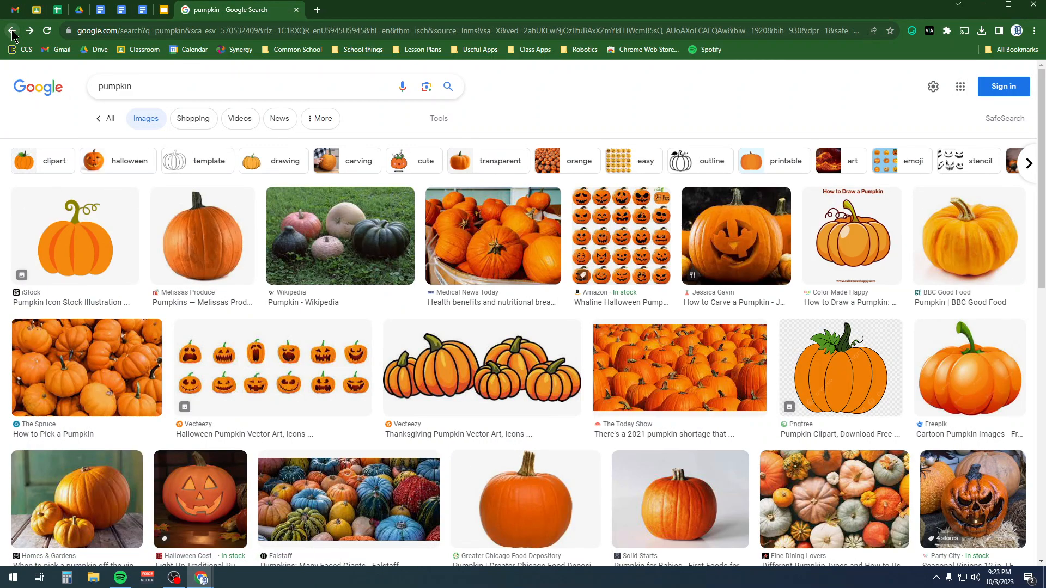
{"action": "left_click", "coordinate": [889, 392]}
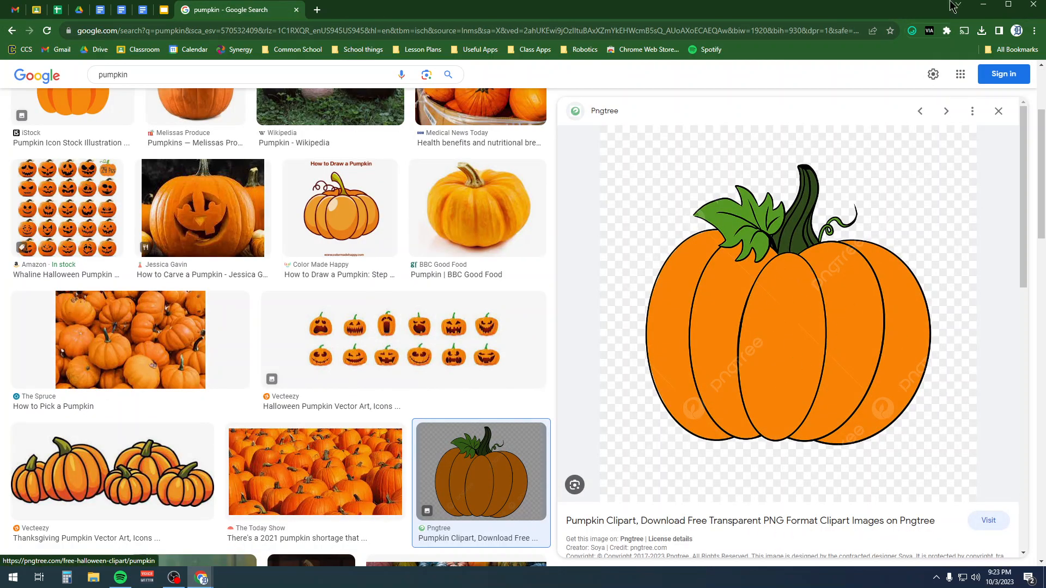
Step: Minimize the browser, launch Inkscape and create a new document
{"action": "left_click", "coordinate": [983, 4]}
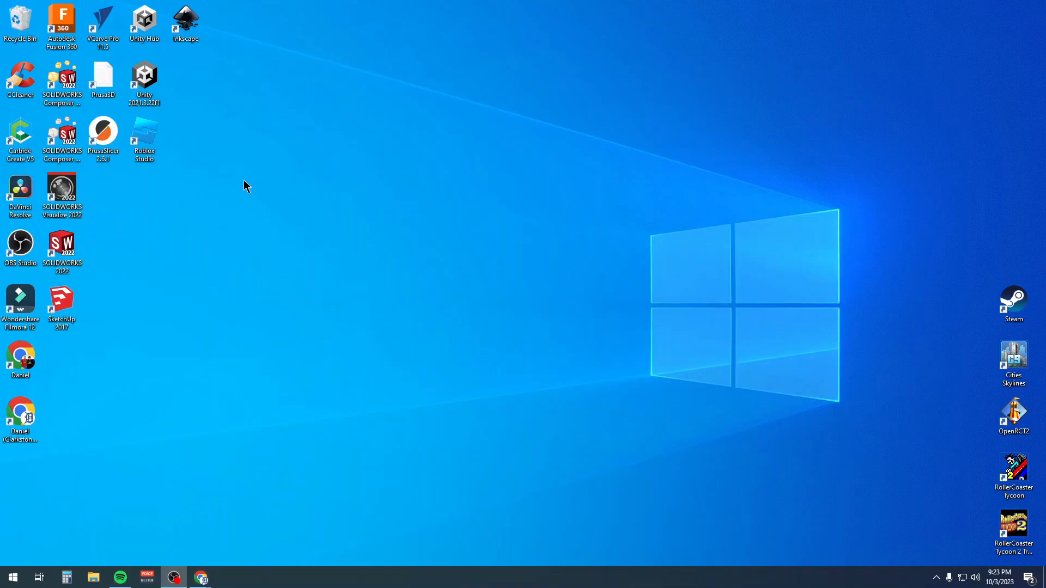
{"action": "double_click", "coordinate": [188, 22]}
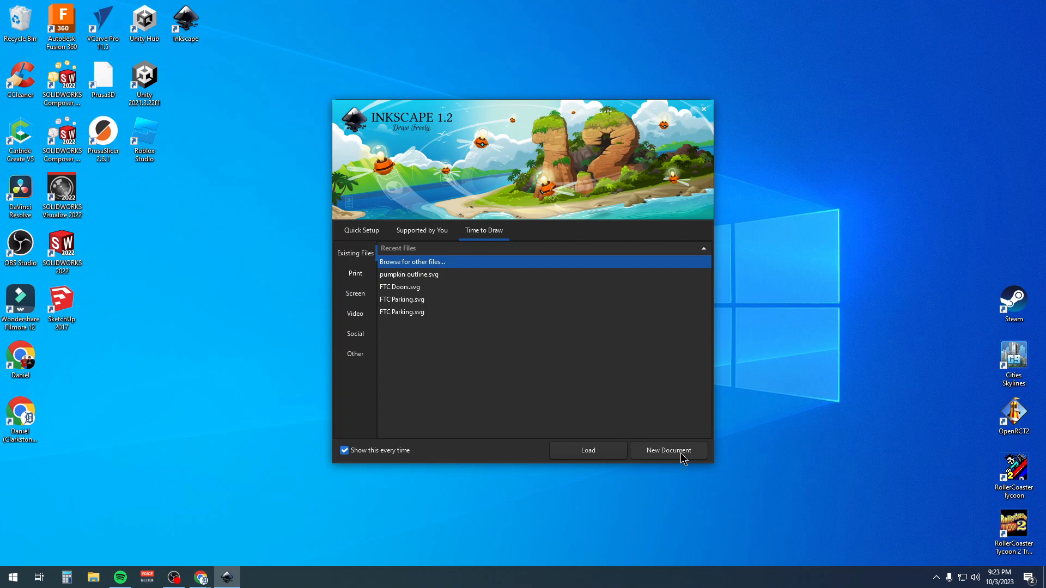
{"action": "left_click", "coordinate": [681, 456]}
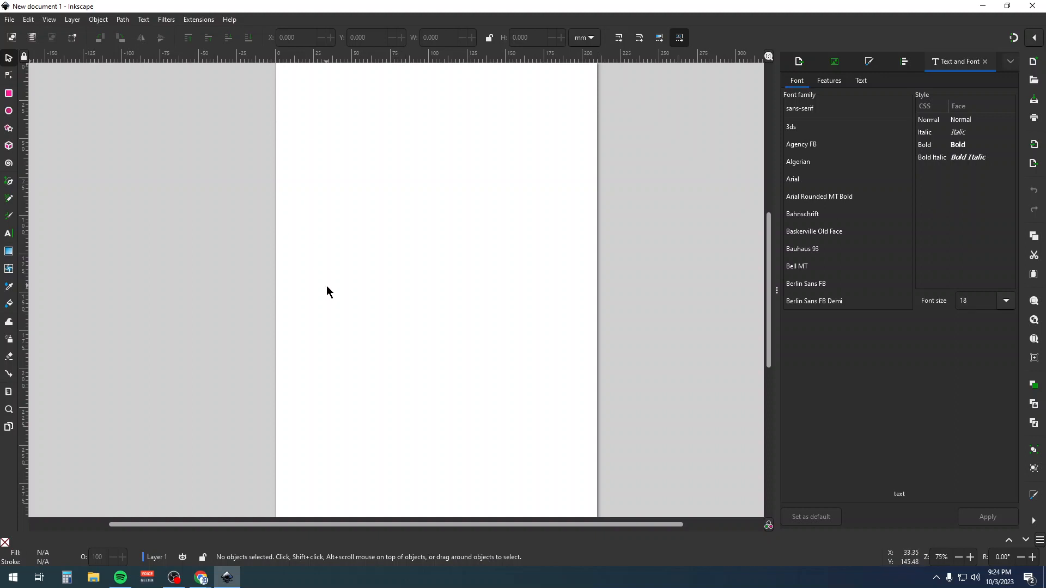
{"action": "scroll", "coordinate": [326, 286], "scroll_direction": "up", "scroll_amount": 4}
{"action": "scroll", "coordinate": [326, 285], "scroll_direction": "down", "scroll_amount": 6}
{"action": "scroll", "coordinate": [325, 286], "scroll_direction": "up", "scroll_amount": 4}
{"action": "scroll", "coordinate": [326, 285], "scroll_direction": "down", "scroll_amount": 1}
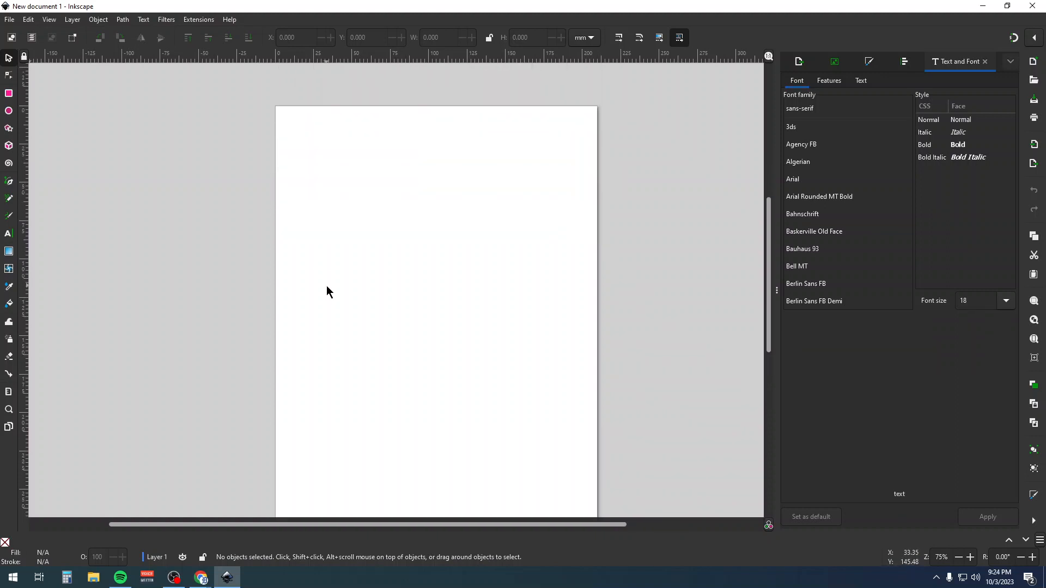
{"action": "scroll", "coordinate": [325, 285], "scroll_direction": "down", "scroll_amount": 3}
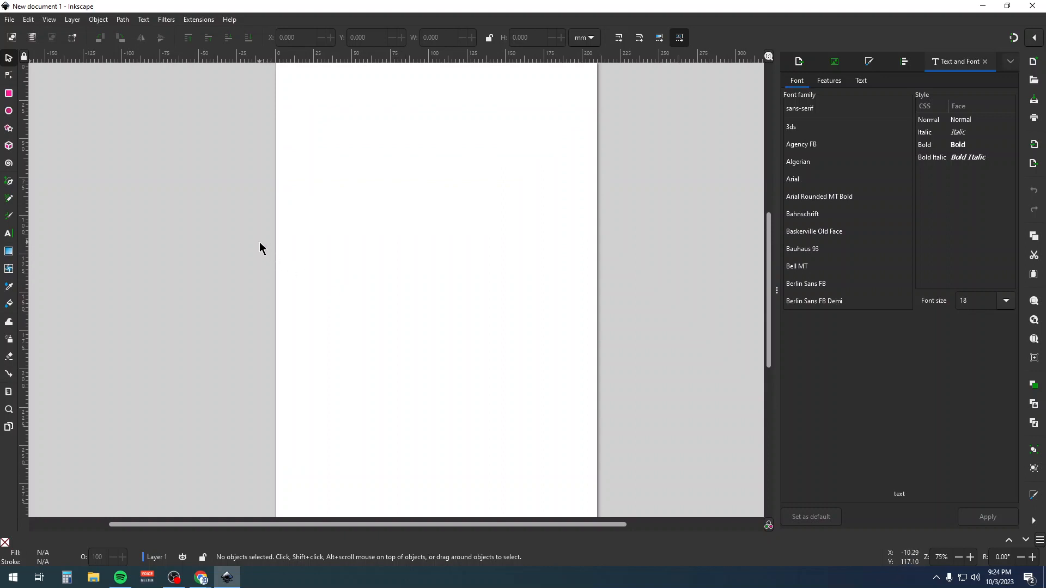
{"action": "scroll", "coordinate": [260, 245], "scroll_direction": "down", "scroll_amount": 1}
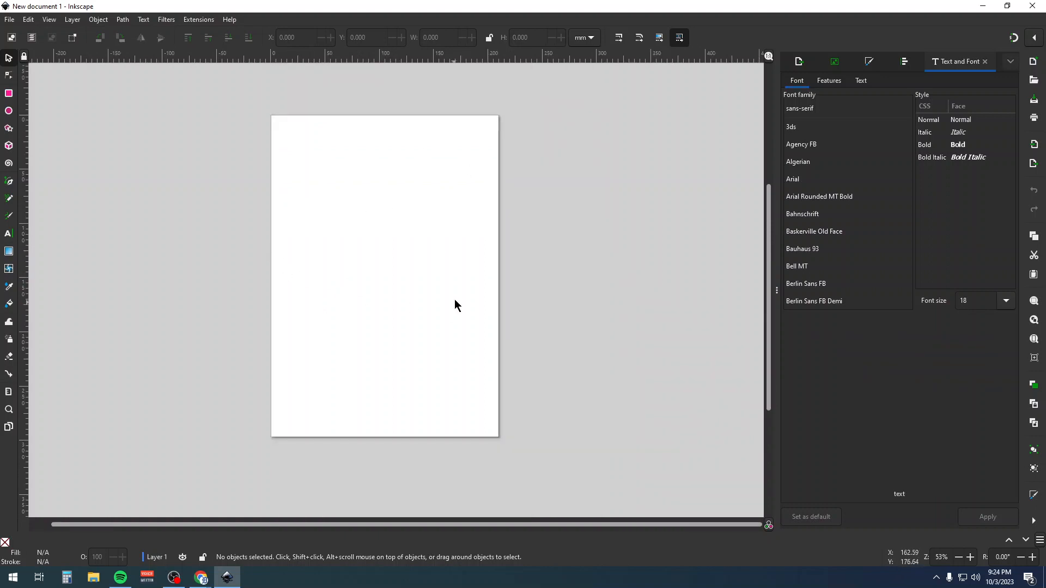
{"action": "scroll", "coordinate": [246, 264], "scroll_direction": "up", "scroll_amount": 2}
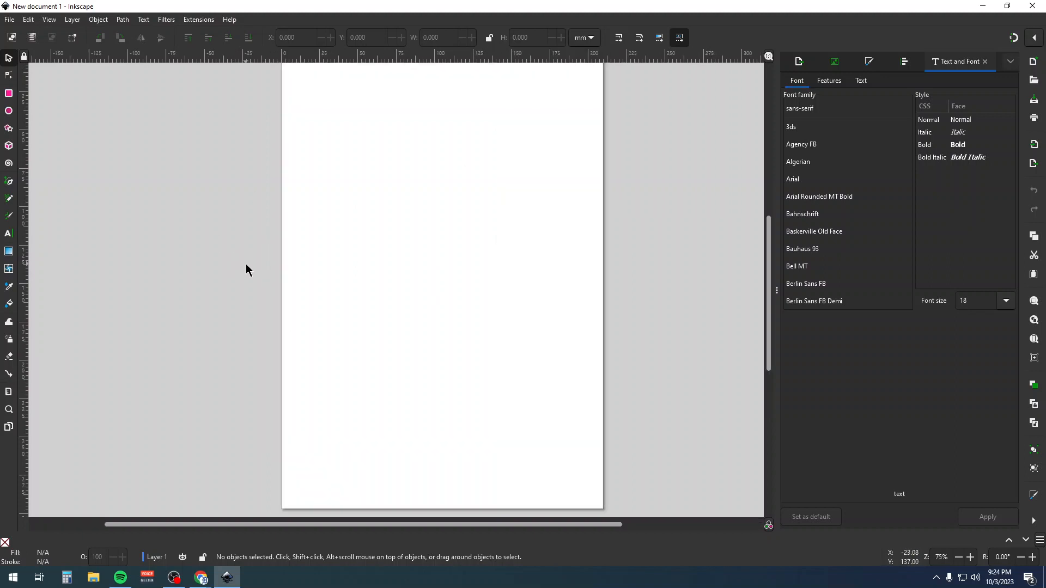
{"action": "scroll", "coordinate": [245, 265], "scroll_direction": "down", "scroll_amount": 2}
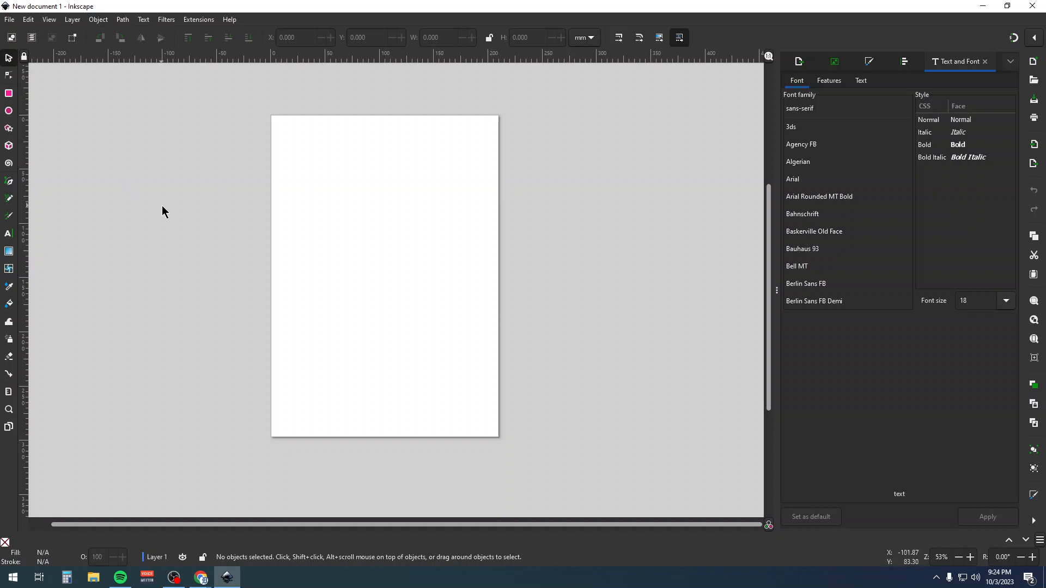
Step: Set the document's page units to inches and its size to 24 in wide by 24 in high
{"action": "left_click", "coordinate": [9, 20]}
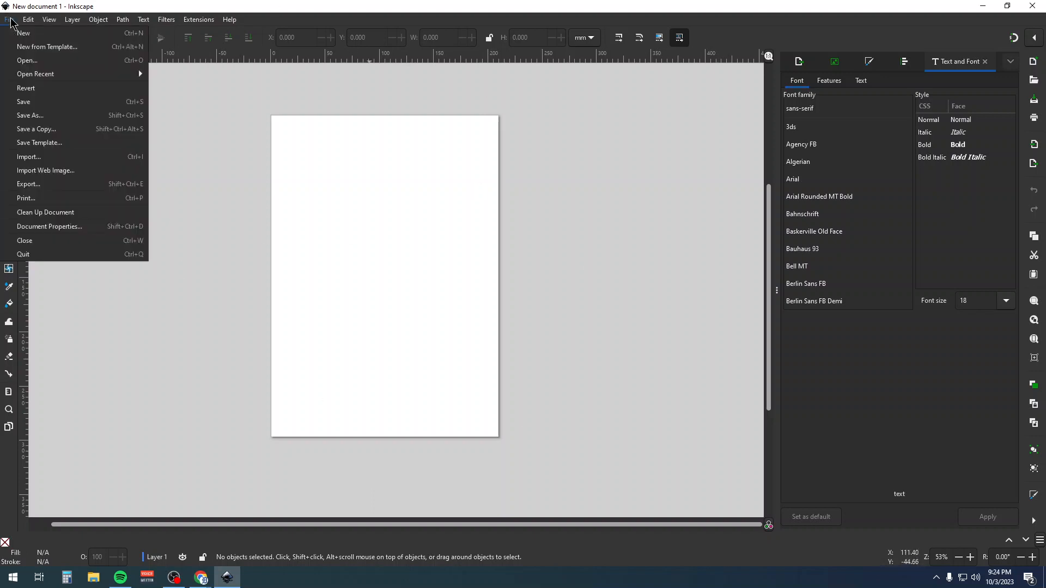
{"action": "left_click", "coordinate": [72, 231]}
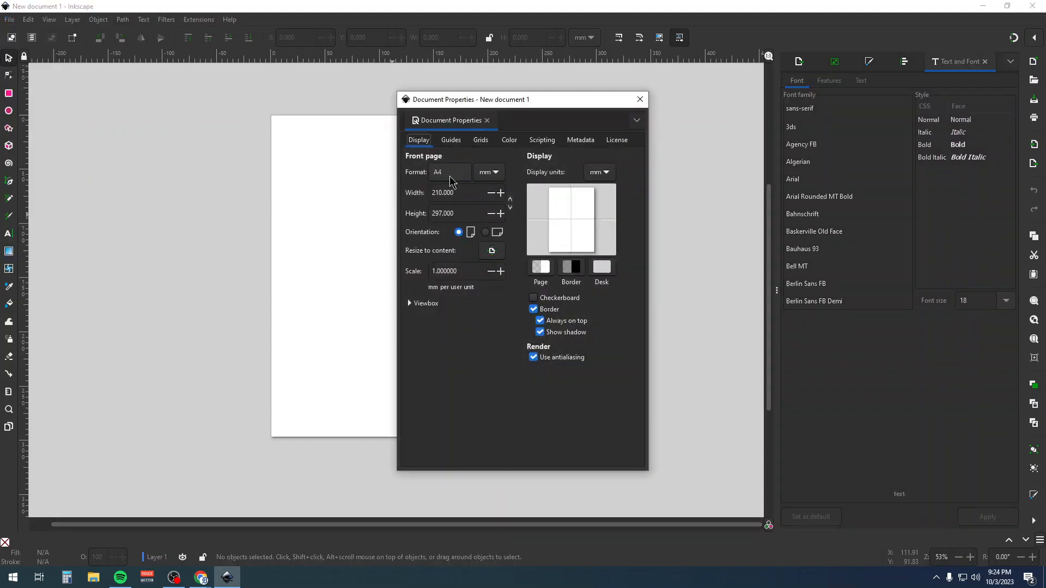
{"action": "left_click", "coordinate": [496, 183]}
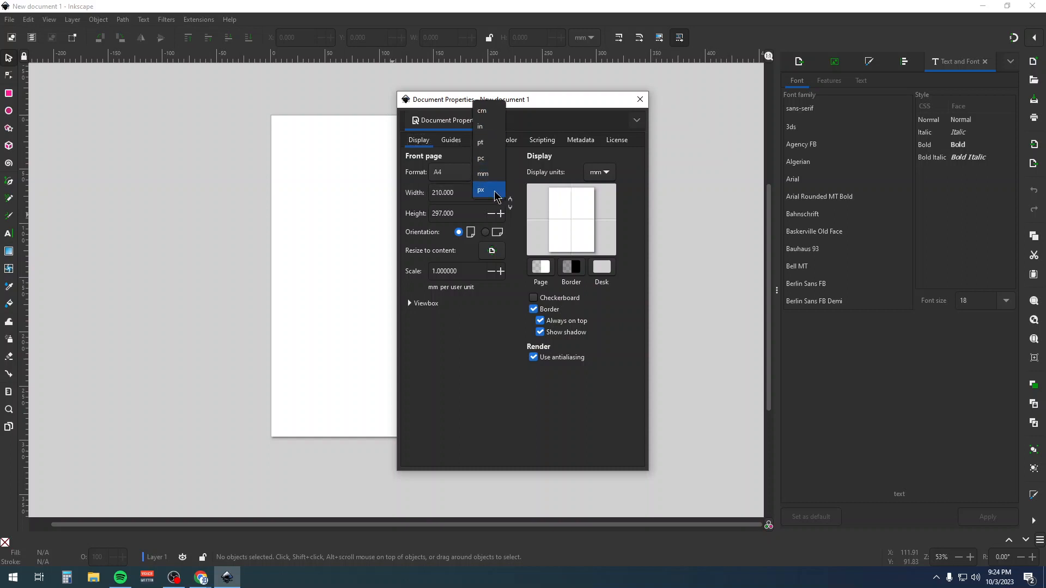
{"action": "left_click", "coordinate": [496, 132]}
{"action": "double_click", "coordinate": [452, 193]}
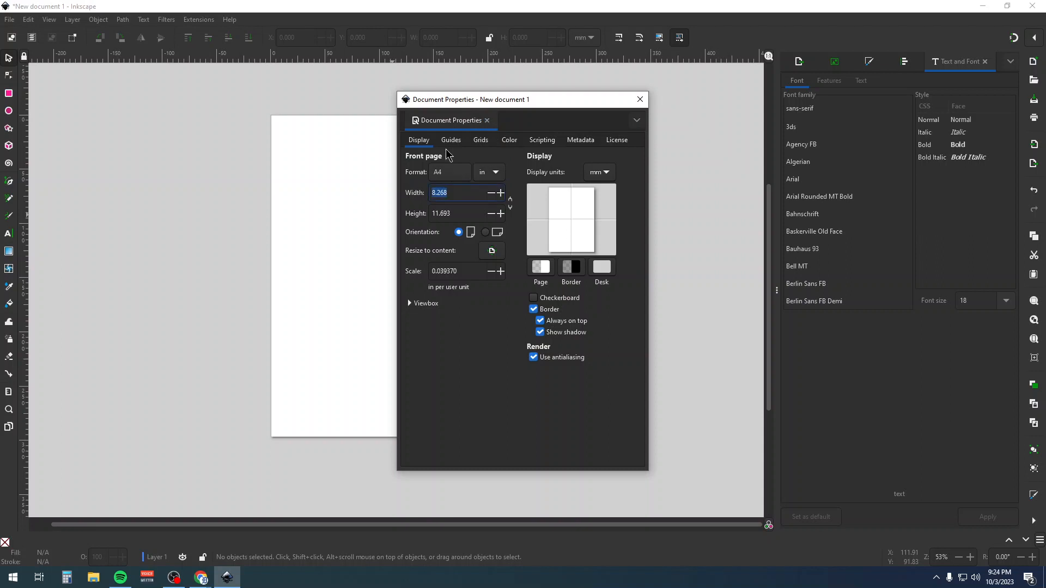
{"action": "type", "text": "24"}
{"action": "key", "text": "Tab"}
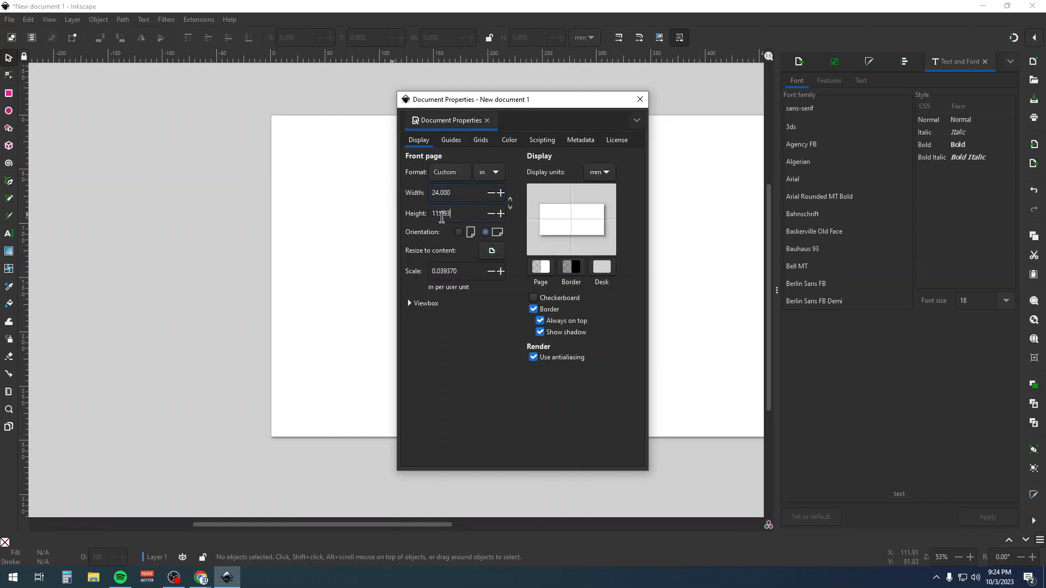
{"action": "type", "text": "24"}
{"action": "left_click", "coordinate": [640, 99]}
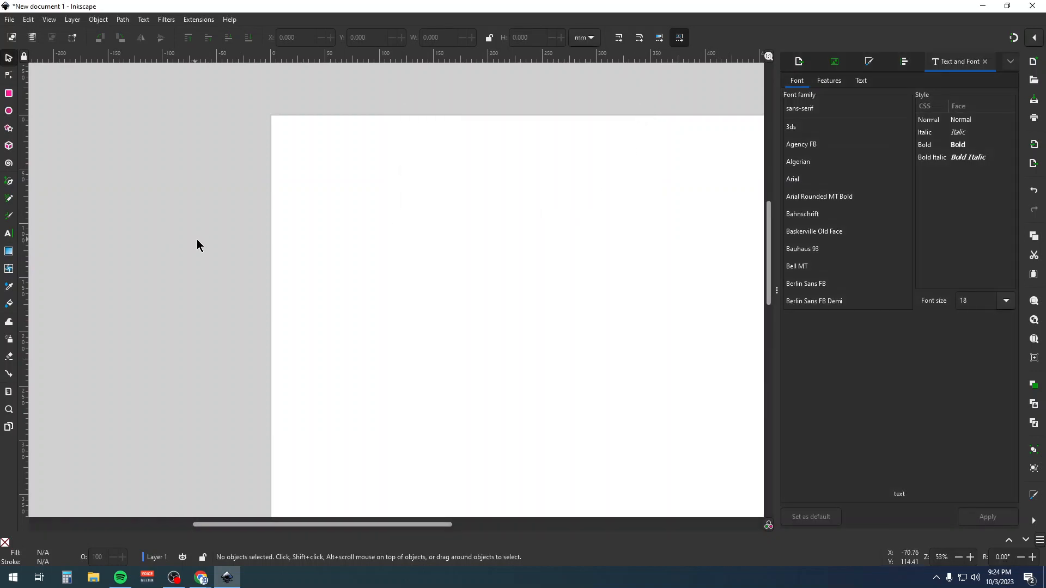
Step: Switch to Chrome and copy the Pngtree pumpkin clipart image
{"action": "scroll", "coordinate": [204, 241], "scroll_direction": "down", "scroll_amount": 3}
{"action": "scroll", "coordinate": [324, 437], "scroll_direction": "up", "scroll_amount": 1}
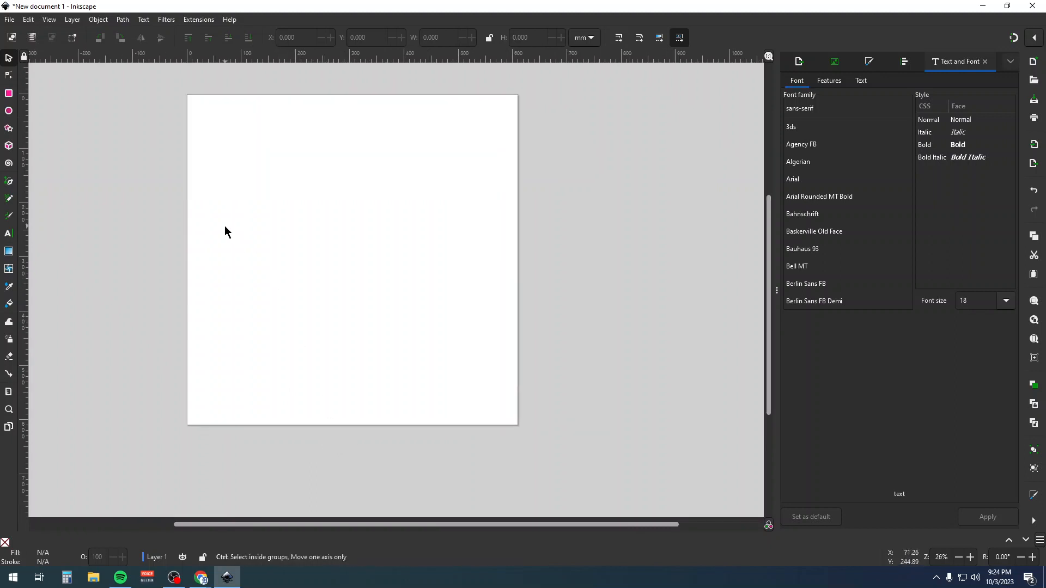
{"action": "scroll", "coordinate": [225, 231], "scroll_direction": "up", "scroll_amount": 1}
{"action": "scroll", "coordinate": [225, 231], "scroll_direction": "down", "scroll_amount": 1}
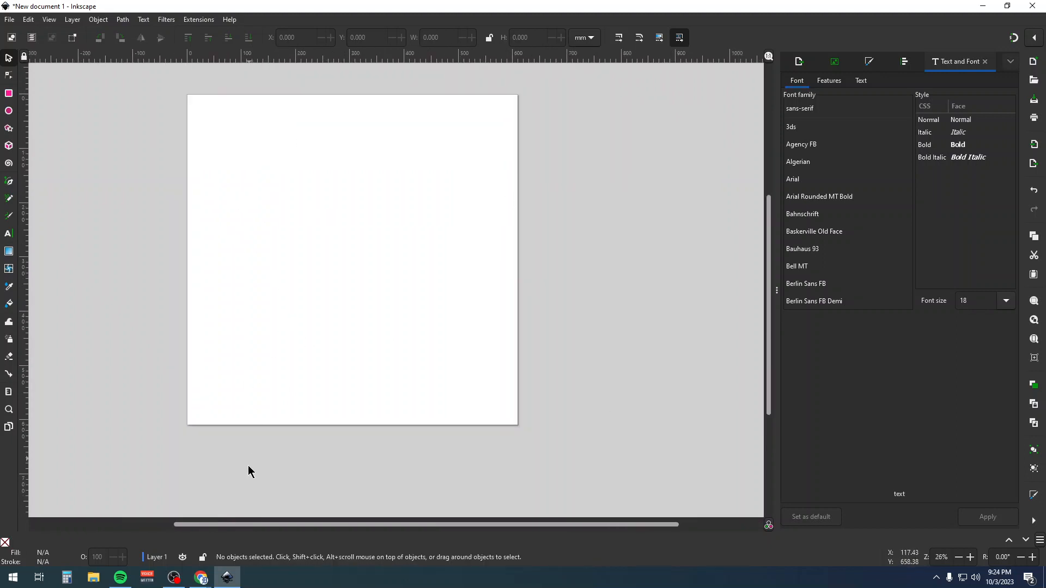
{"action": "mouse_move", "coordinate": [203, 581]}
{"action": "left_click", "coordinate": [84, 525]}
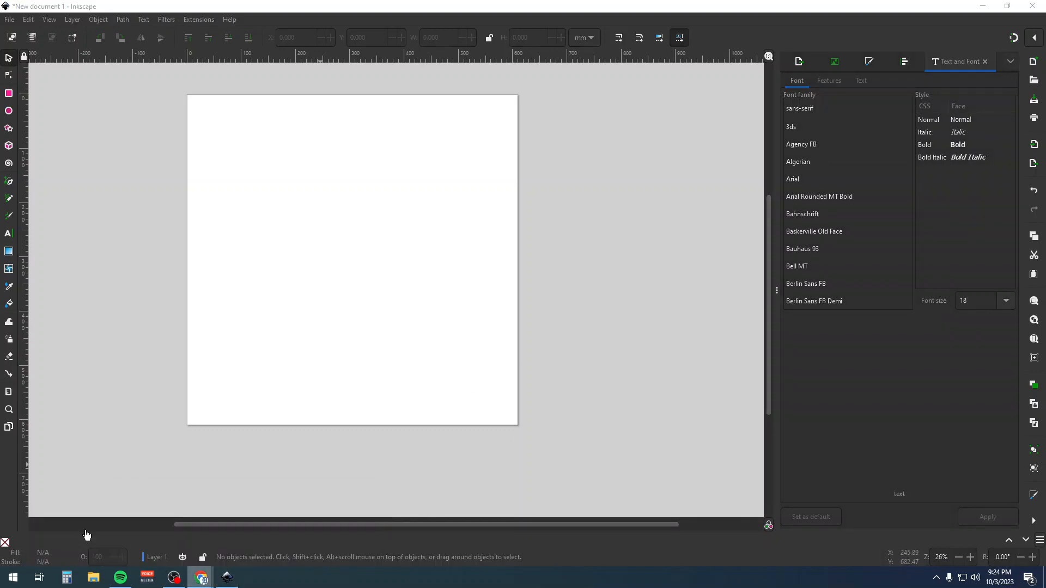
{"action": "right_click", "coordinate": [746, 320]}
{"action": "left_click", "coordinate": [758, 448]}
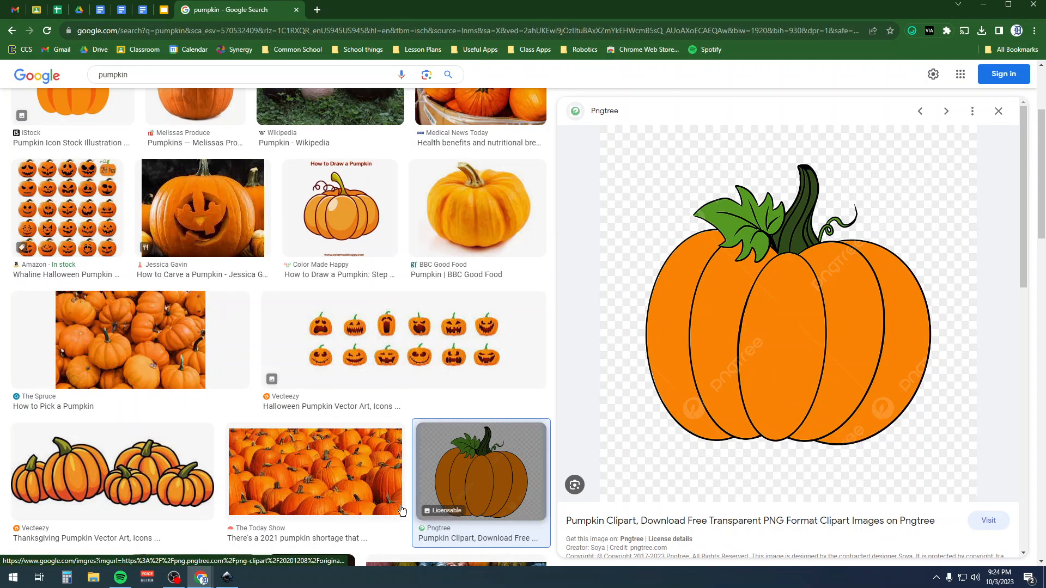
Step: Switch to Inkscape, paste the pumpkin image and move it to about X 28 mm, Y 29 mm in the page's upper-left area
{"action": "left_click", "coordinate": [227, 577]}
{"action": "right_click", "coordinate": [371, 180]}
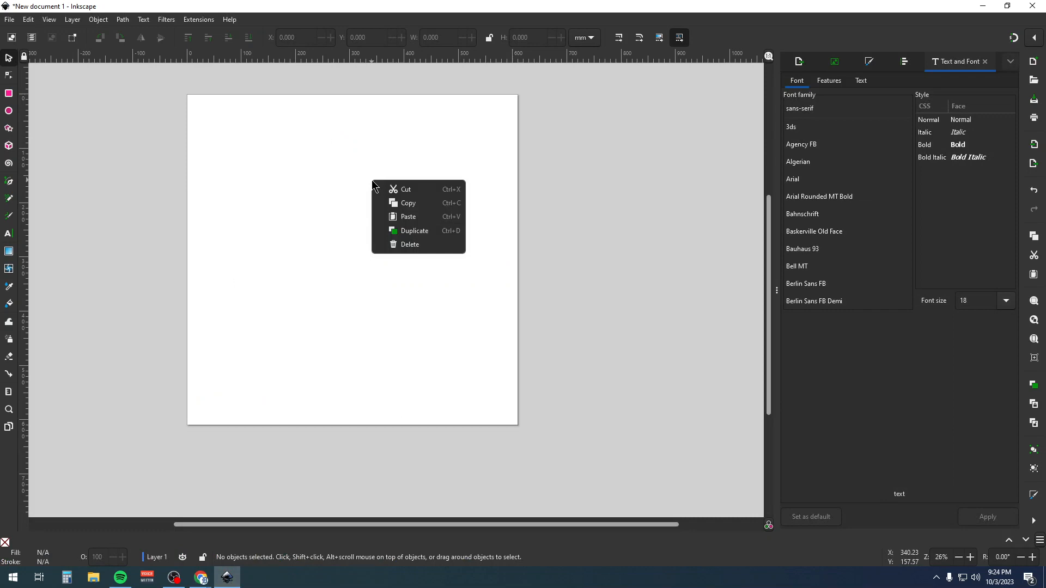
{"action": "left_click", "coordinate": [410, 223]}
{"action": "left_click_drag", "start_coordinate": [382, 212], "coordinate": [263, 200]}
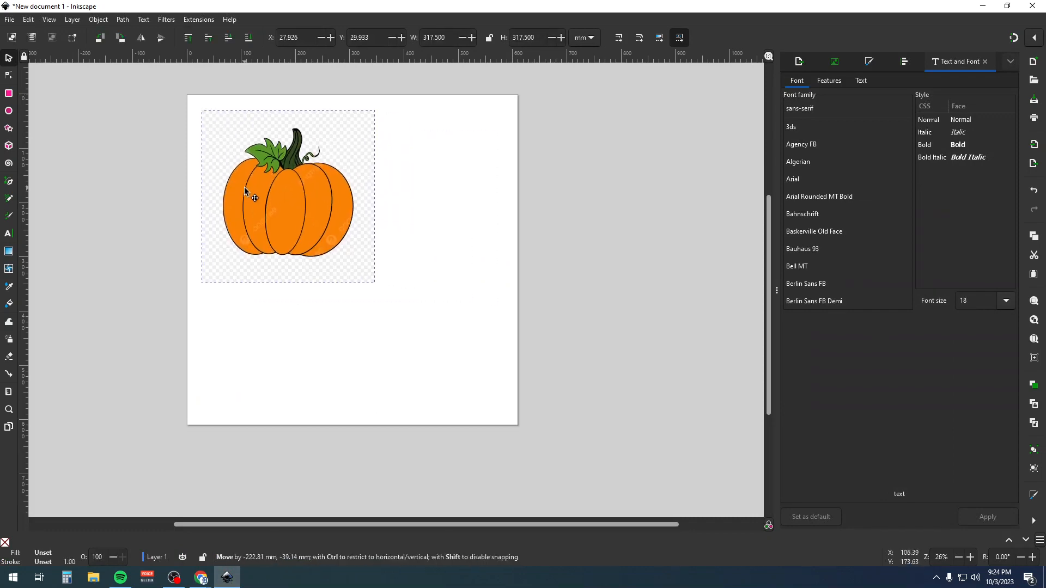
{"action": "left_click", "coordinate": [425, 200]}
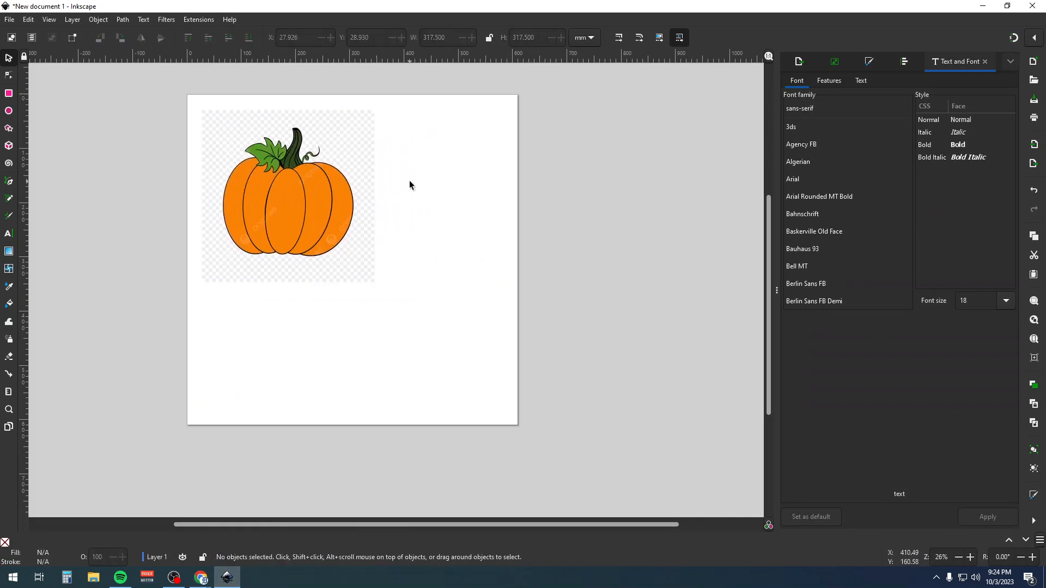
Step: Select the pumpkin image, bring up its Trace Bitmap settings and lower the Brightness cutoff threshold to about 0.103
{"action": "left_click", "coordinate": [284, 196]}
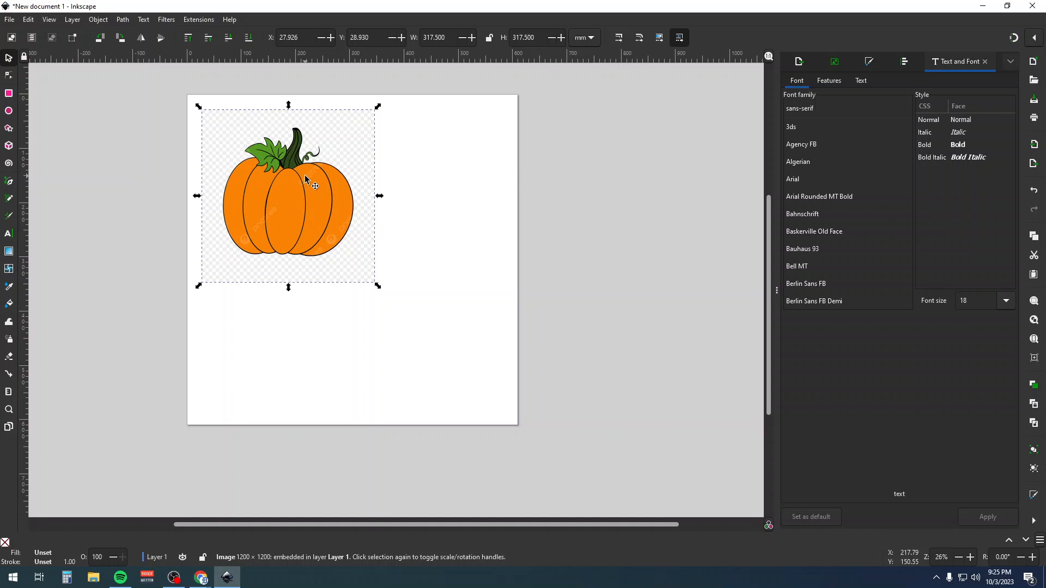
{"action": "left_click", "coordinate": [835, 61]}
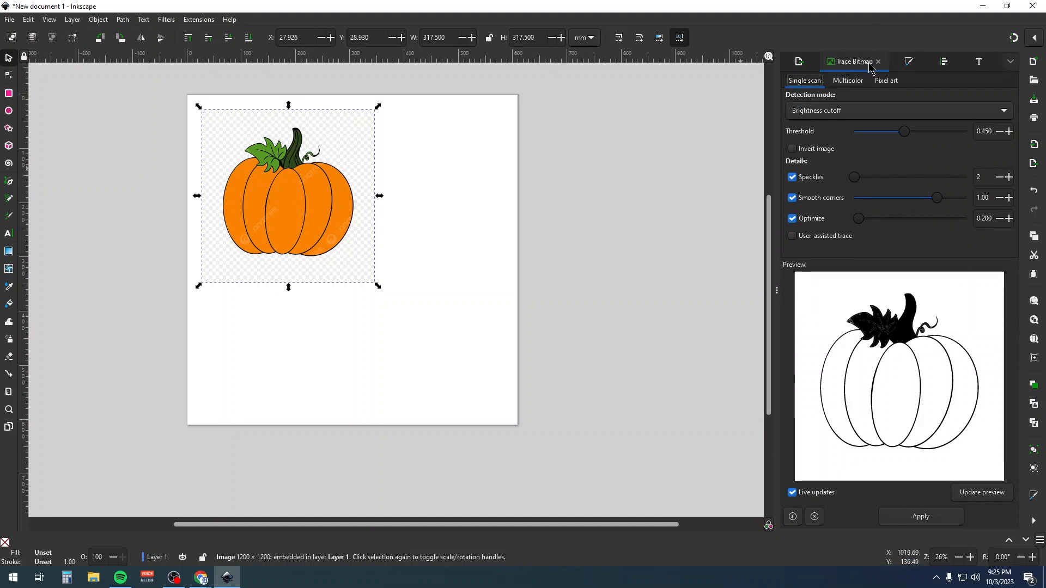
{"action": "left_click", "coordinate": [118, 21]}
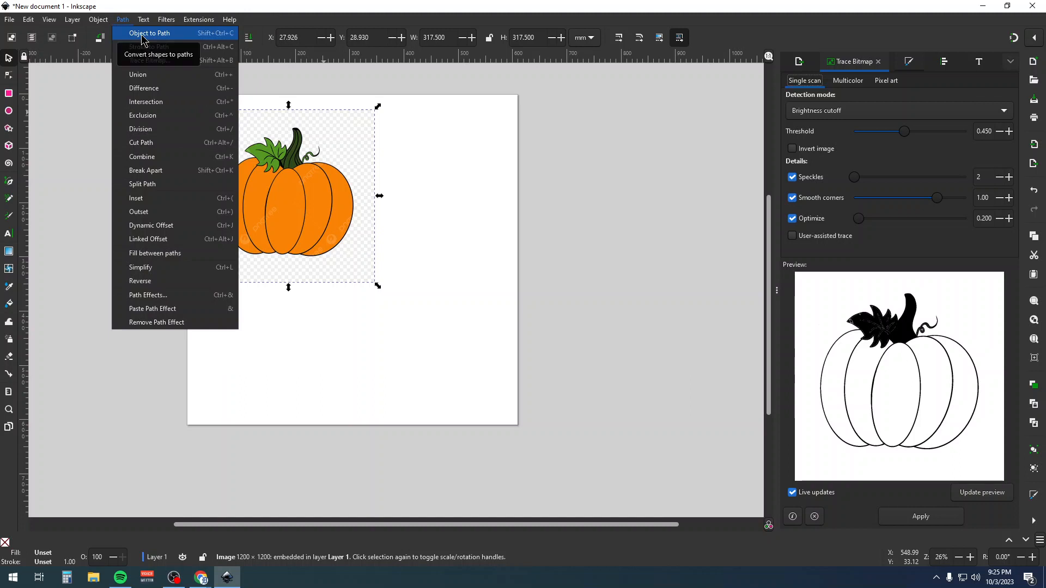
{"action": "left_click", "coordinate": [142, 35]}
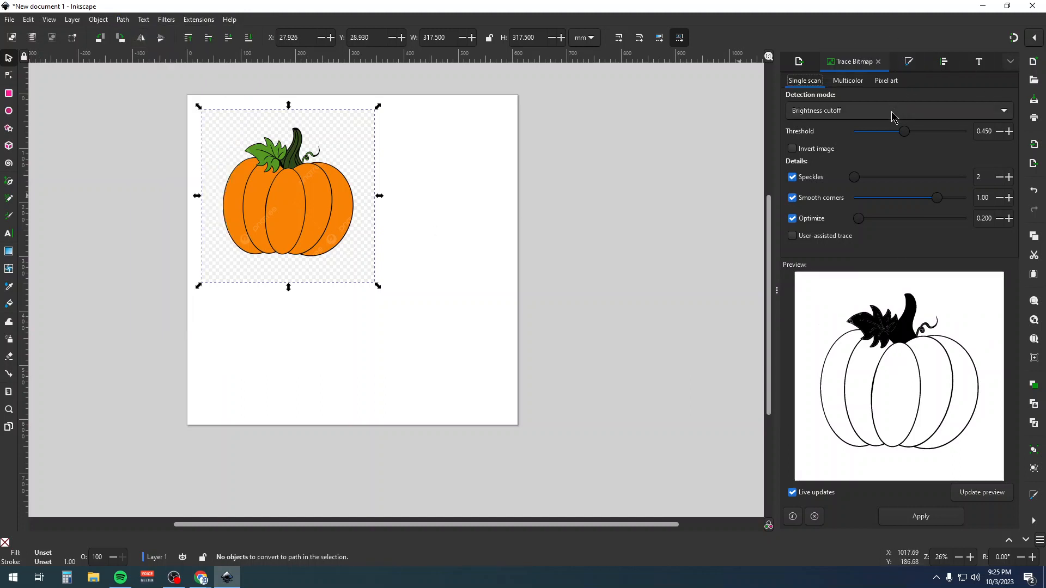
{"action": "left_click", "coordinate": [917, 117]}
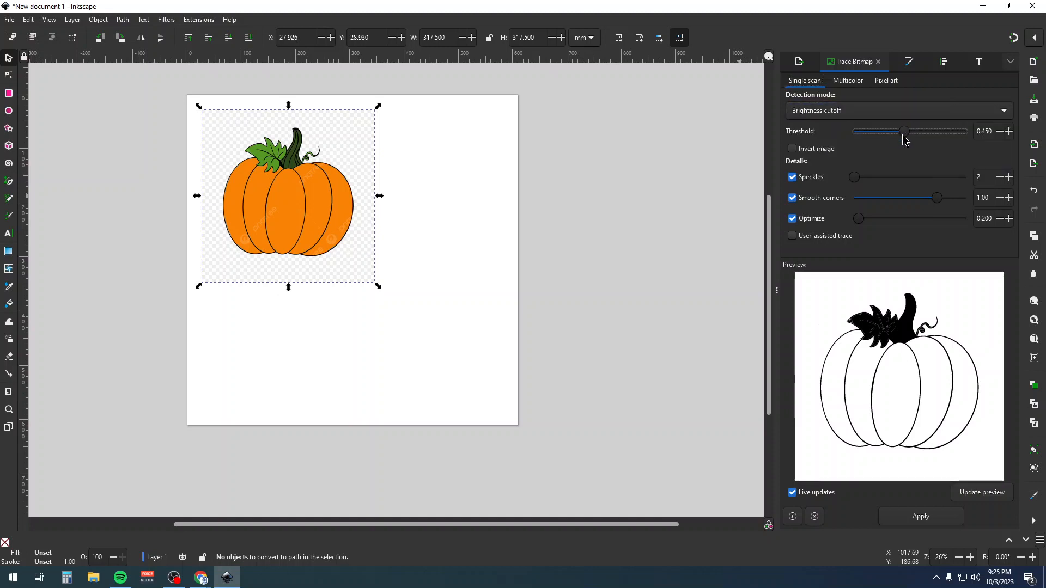
{"action": "mouse_move", "coordinate": [901, 134]}
{"action": "left_mouse_down"}
{"action": "mouse_move", "coordinate": [868, 136]}
{"action": "mouse_move", "coordinate": [957, 155]}
{"action": "mouse_move", "coordinate": [867, 143]}
{"action": "left_mouse_up"}
Step: Preview the trace with Edge detection, and return the detection mode to Brightness cutoff
{"action": "left_click", "coordinate": [879, 110]}
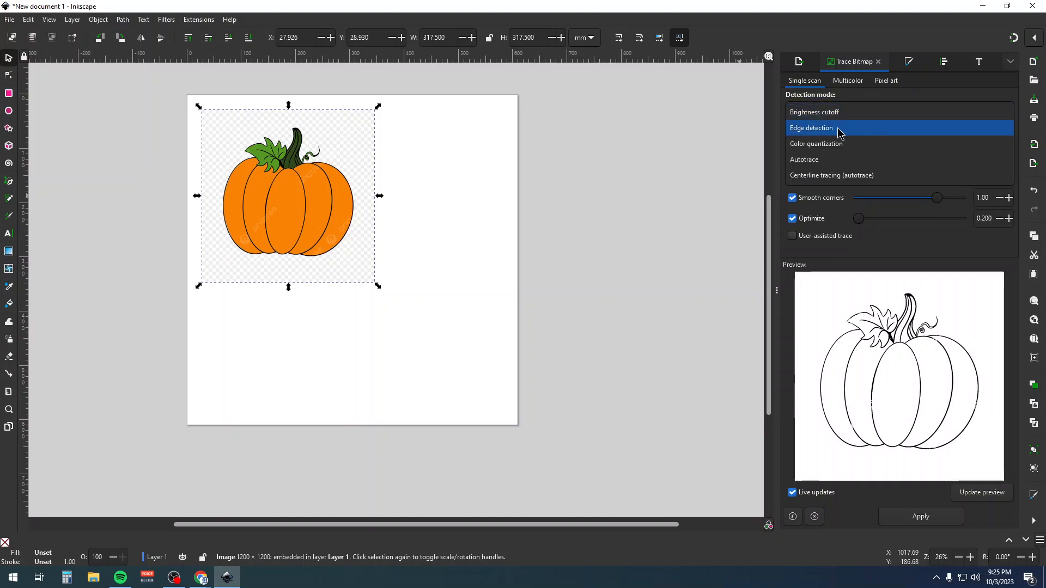
{"action": "left_click", "coordinate": [820, 129]}
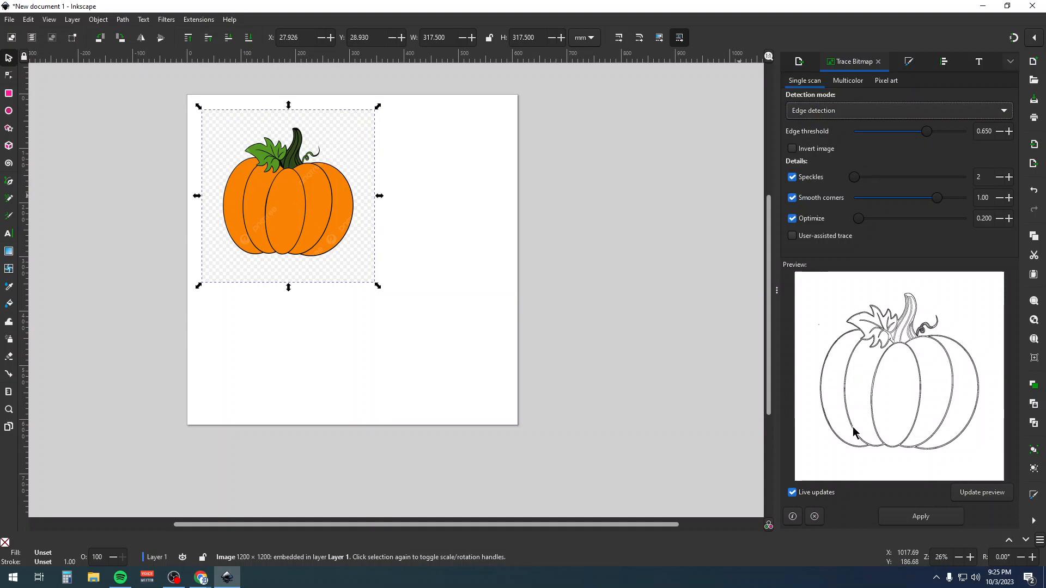
{"action": "left_click", "coordinate": [883, 112]}
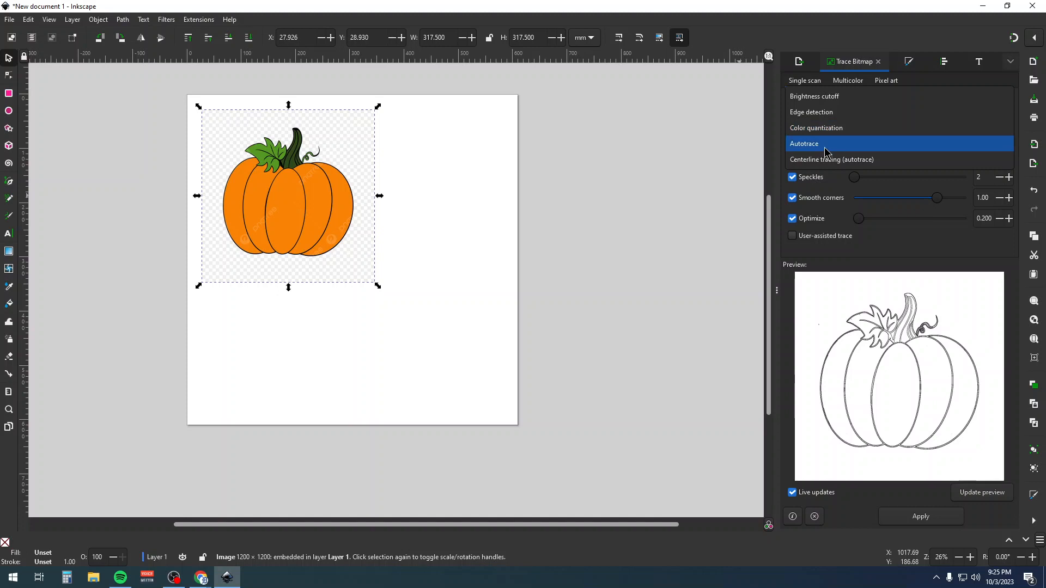
{"action": "left_click", "coordinate": [843, 97]}
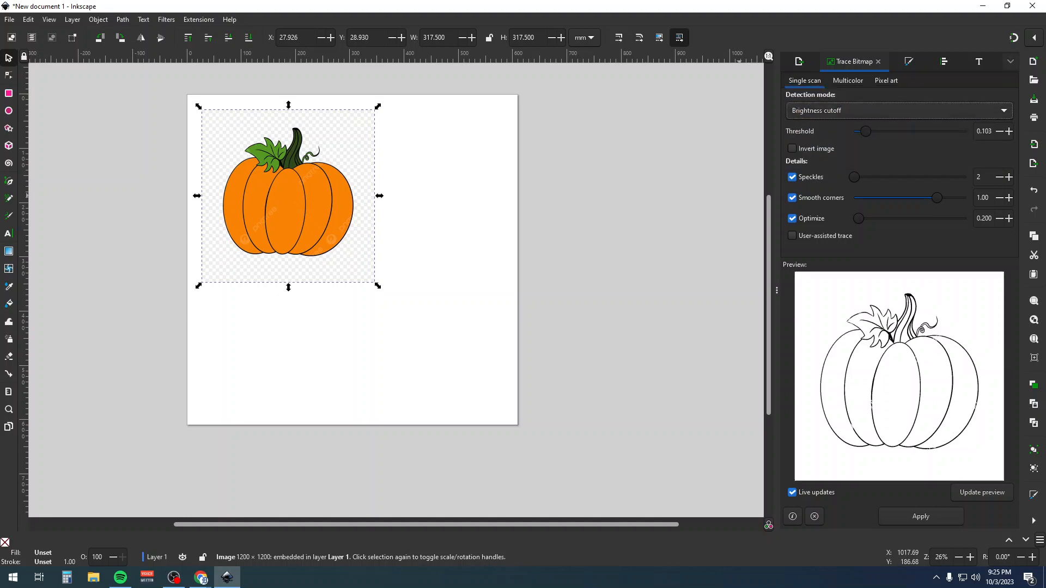
Step: Raise the Brightness cutoff threshold to 0.148 and apply the bitmap trace to the pumpkin image
{"action": "left_click", "coordinate": [871, 133]}
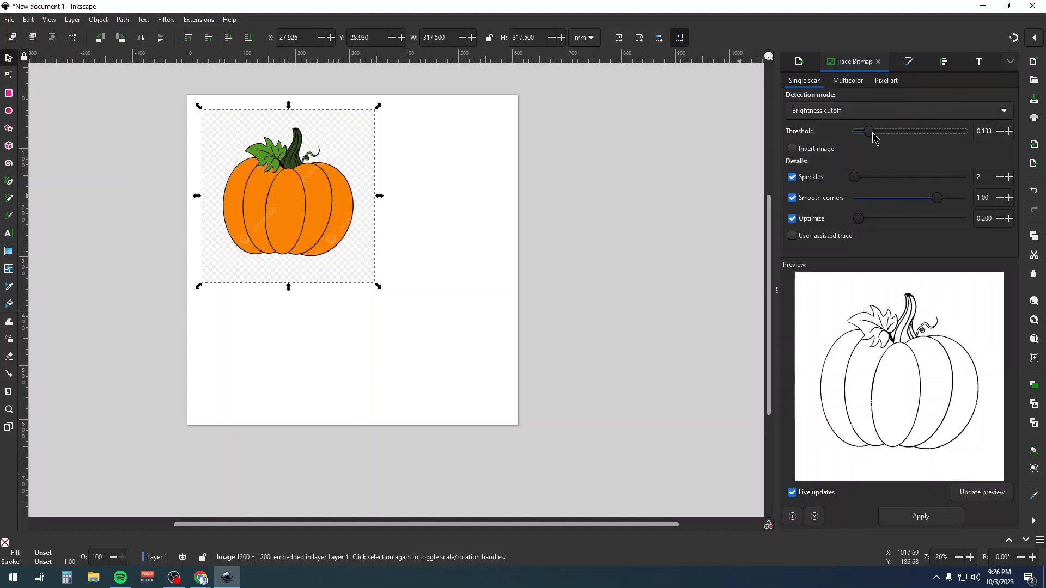
{"action": "left_click_drag", "start_coordinate": [875, 134], "coordinate": [868, 139]}
{"action": "left_click", "coordinate": [869, 137]}
{"action": "left_click", "coordinate": [928, 521]}
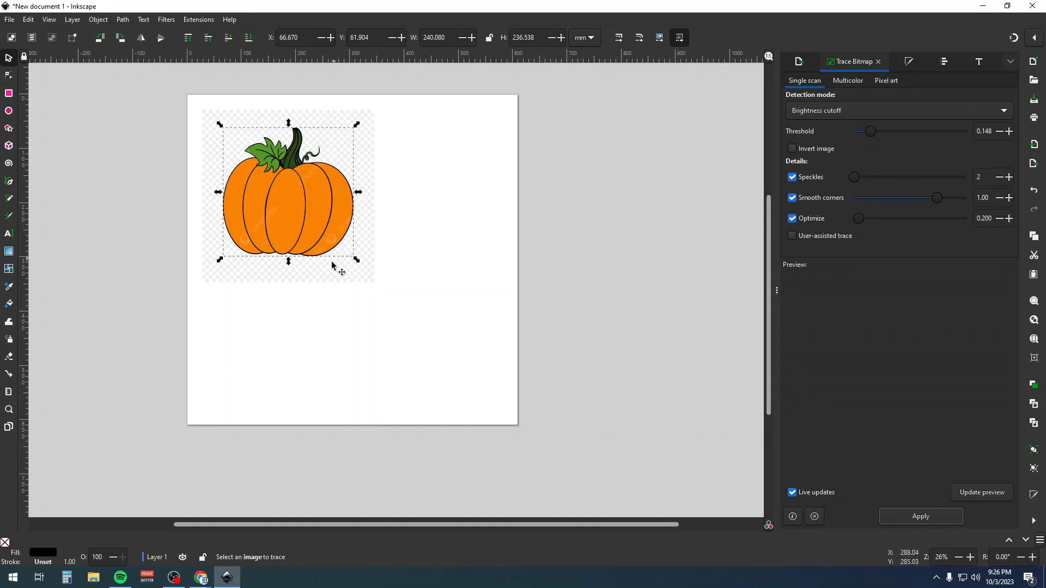
Step: Move the traced outline to the page's lower-right area, away from the original, and delete the coloured pumpkin image
{"action": "mouse_move", "coordinate": [305, 203]}
{"action": "left_mouse_down"}
{"action": "mouse_move", "coordinate": [506, 303]}
{"action": "mouse_move", "coordinate": [457, 357]}
{"action": "left_mouse_up"}
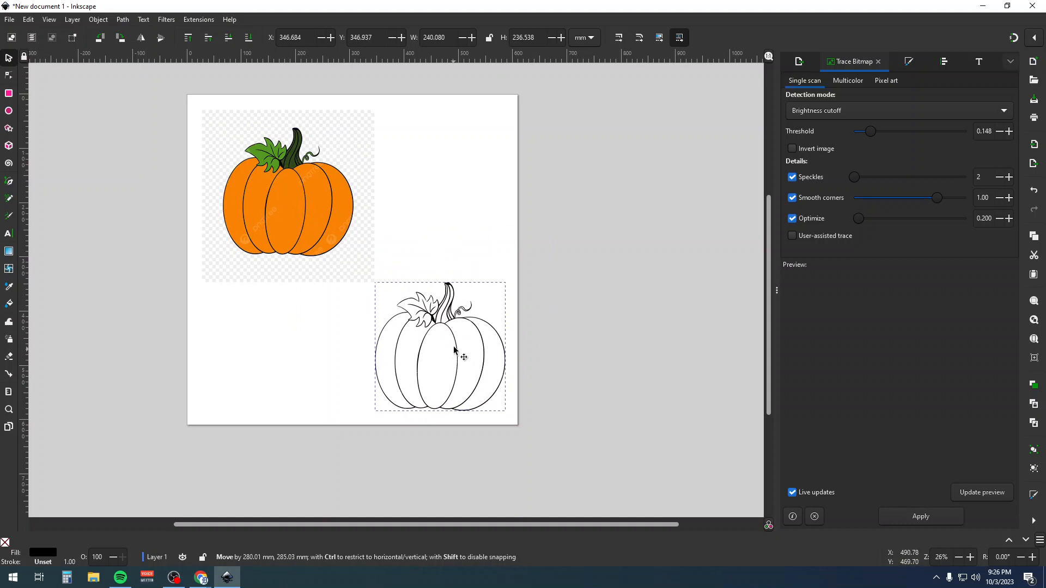
{"action": "left_click", "coordinate": [271, 217]}
{"action": "mouse_move", "coordinate": [270, 214]}
{"action": "left_mouse_down"}
{"action": "mouse_move", "coordinate": [388, 211]}
{"action": "mouse_move", "coordinate": [308, 195]}
{"action": "mouse_move", "coordinate": [290, 212]}
{"action": "mouse_move", "coordinate": [274, 201]}
{"action": "left_mouse_up"}
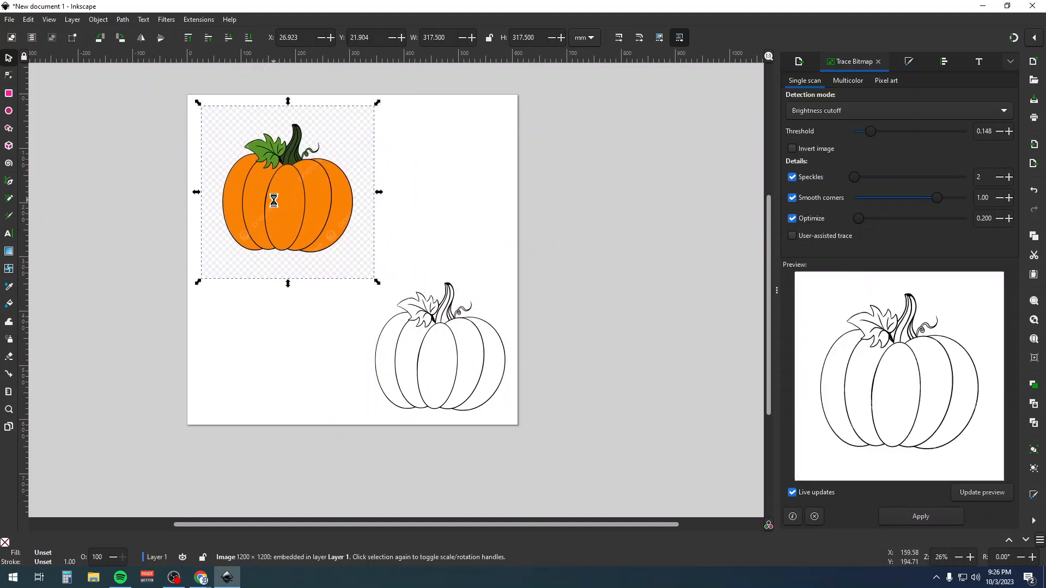
{"action": "key", "text": "Delete"}
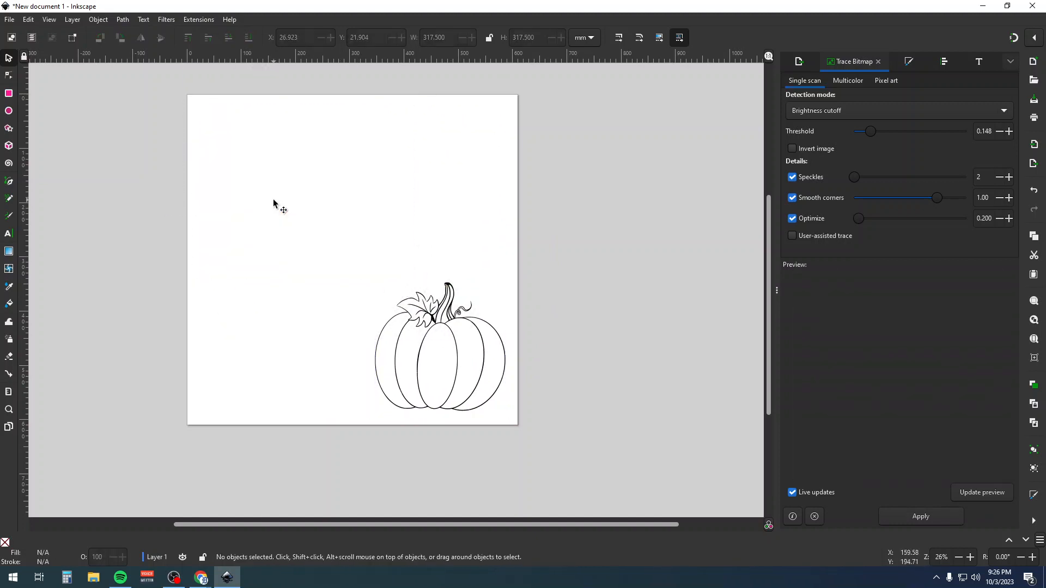
Step: Move the traced pumpkin outline into the page's upper-left corner, at about X 4.4 mm, Y 4.7 mm
{"action": "left_click", "coordinate": [445, 324]}
{"action": "mouse_move", "coordinate": [445, 325]}
{"action": "left_mouse_down"}
{"action": "mouse_move", "coordinate": [298, 259]}
{"action": "mouse_move", "coordinate": [275, 143]}
{"action": "mouse_move", "coordinate": [262, 140]}
{"action": "left_mouse_up"}
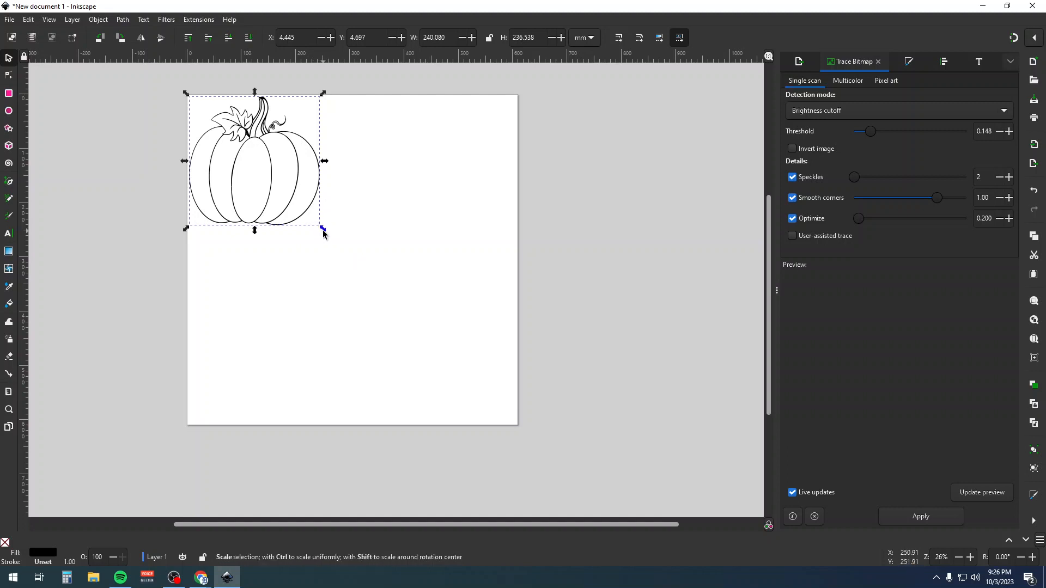
Step: Try enlarging the traced pumpkin freely to about 257 by 262 mm without locked proportions, and undo the scaling
{"action": "mouse_move", "coordinate": [323, 233]}
{"action": "left_mouse_down"}
{"action": "mouse_move", "coordinate": [432, 229]}
{"action": "mouse_move", "coordinate": [273, 268]}
{"action": "mouse_move", "coordinate": [339, 254]}
{"action": "mouse_move", "coordinate": [334, 246]}
{"action": "left_mouse_up"}
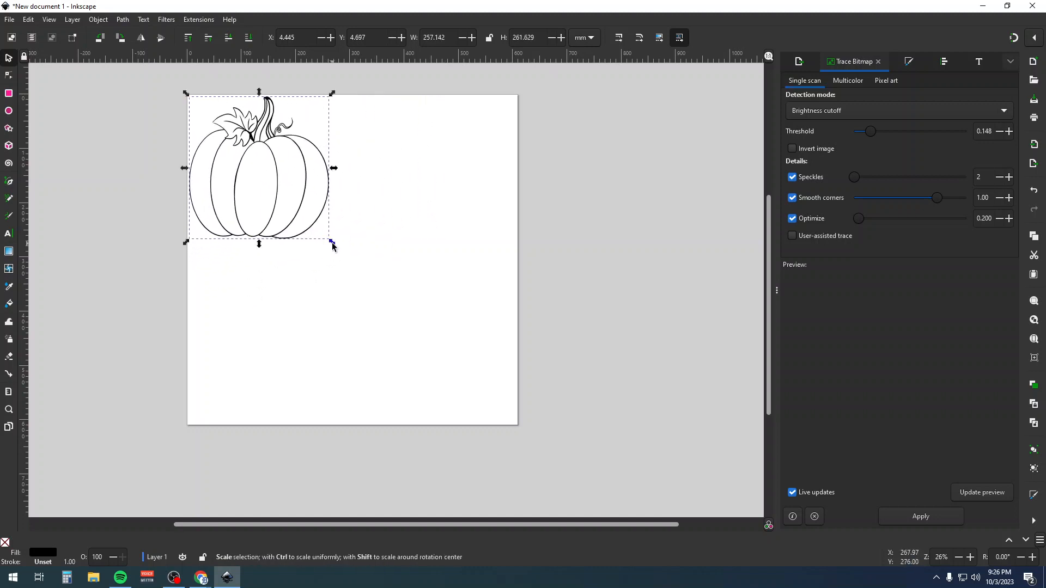
{"action": "key", "text": "ctrl+z"}
{"action": "left_click", "coordinate": [344, 260]}
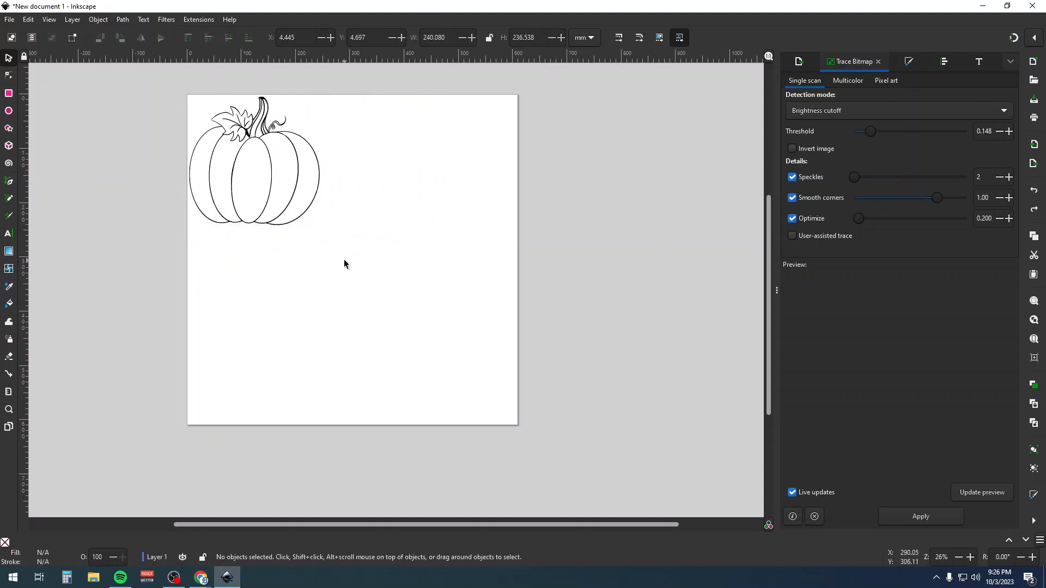
Step: Scale the traced pumpkin proportionally to about 602 by 594 mm so that it fills the page, and deselect it
{"action": "left_click", "coordinate": [274, 140]}
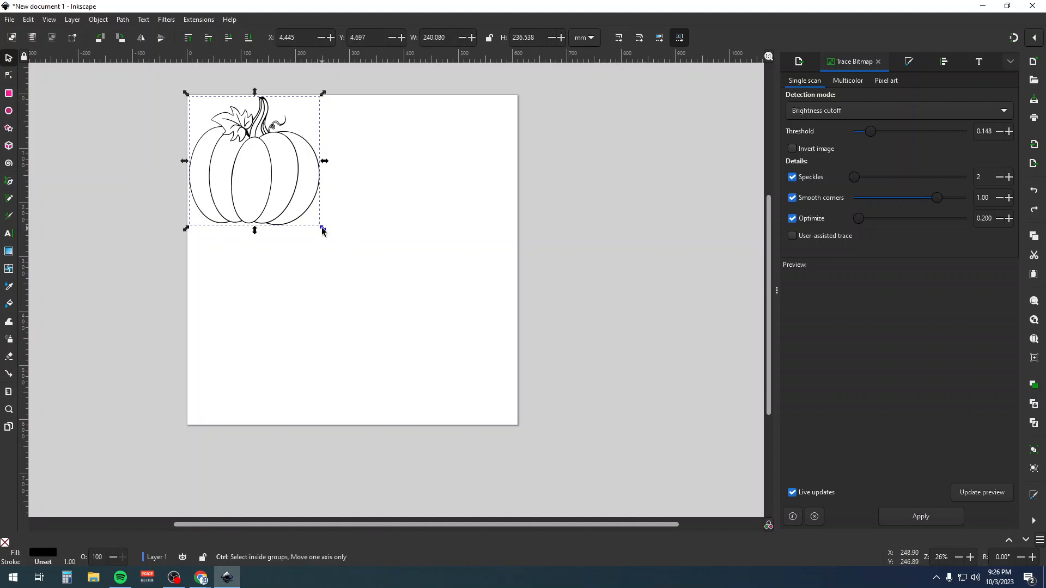
{"action": "left_click_drag", "start_coordinate": [322, 230], "coordinate": [519, 466]}
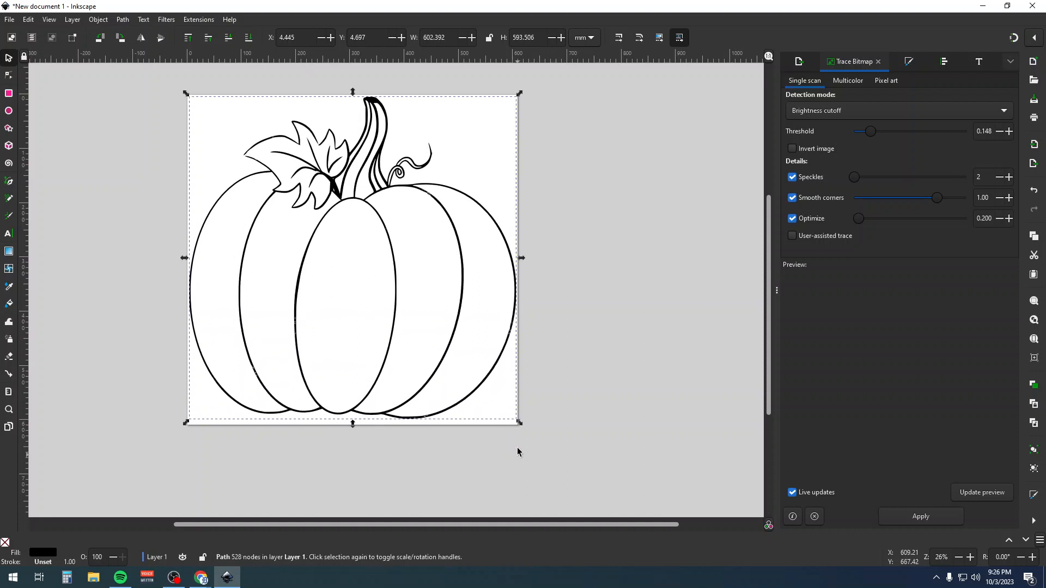
{"action": "left_click", "coordinate": [606, 238]}
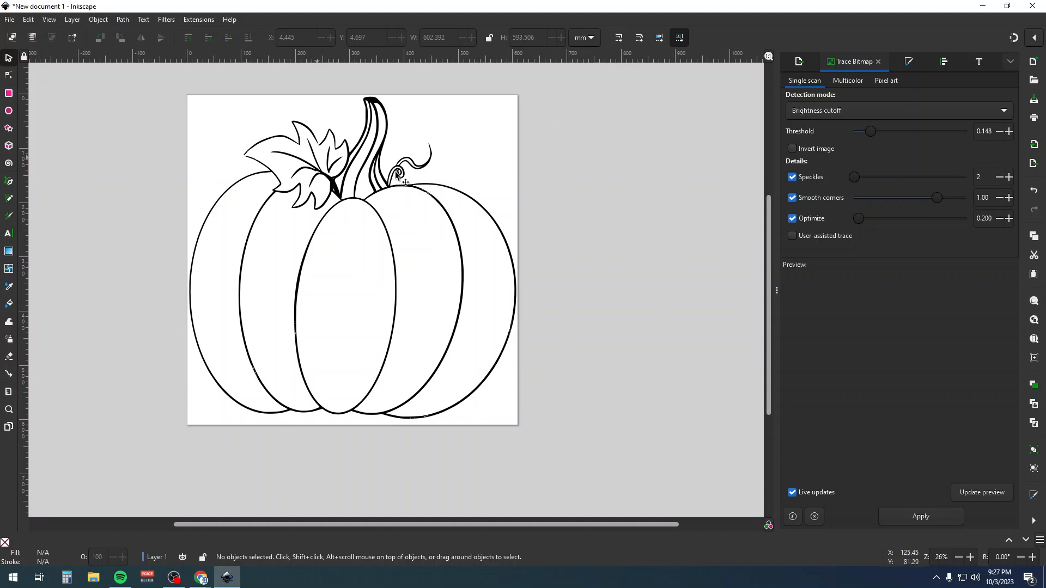
Step: Set up a single-image export of the page with Portable Document Format (*.pdf) as the file type
{"action": "left_click", "coordinate": [799, 64]}
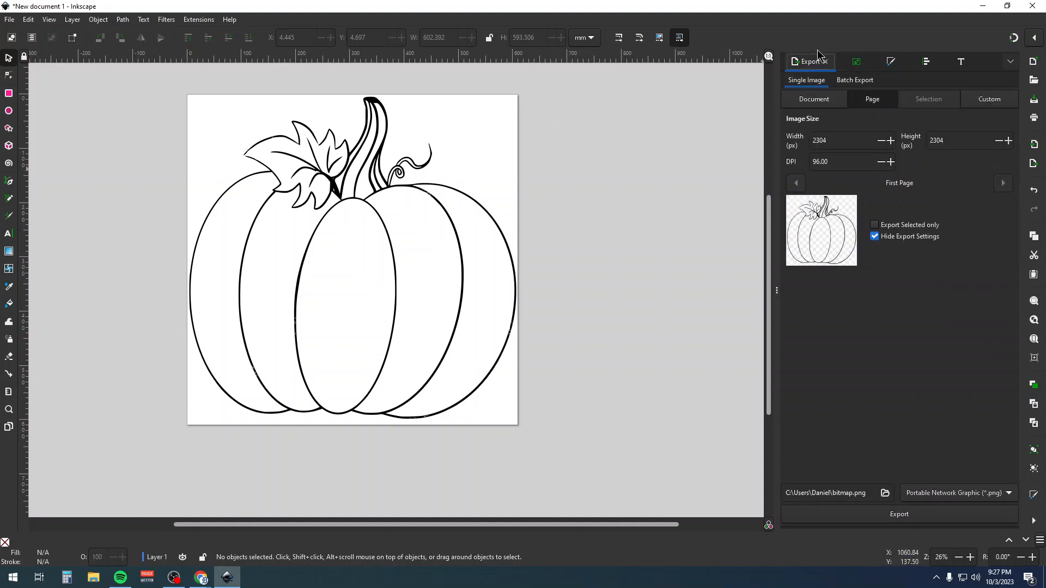
{"action": "left_click", "coordinate": [15, 21]}
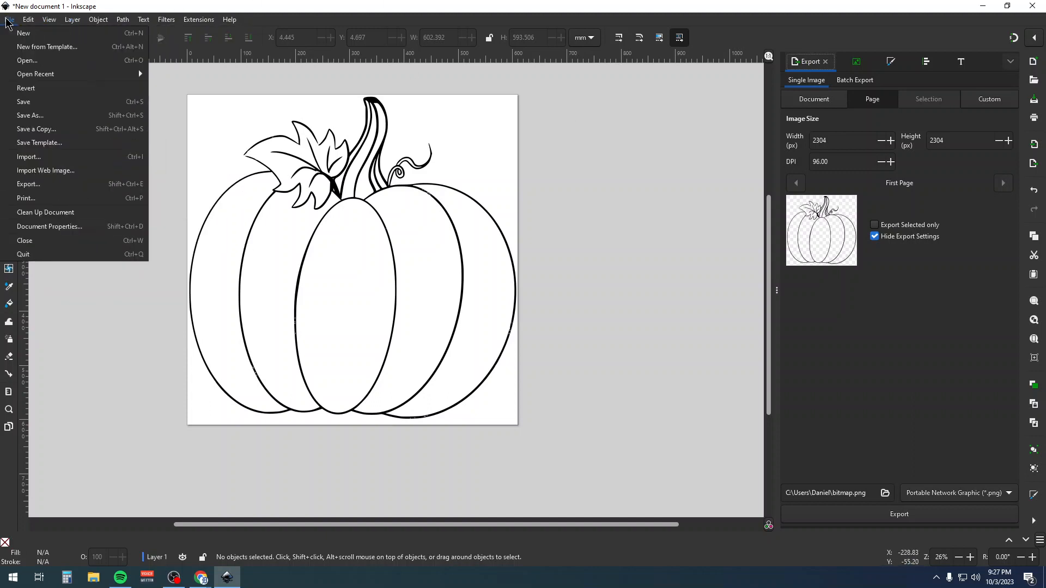
{"action": "left_click", "coordinate": [33, 188]}
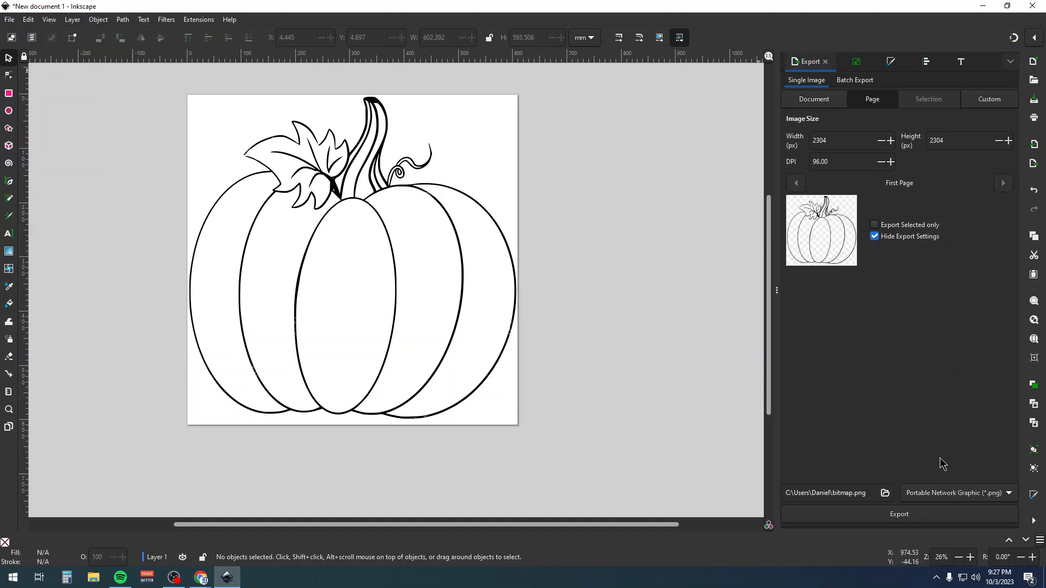
{"action": "left_click", "coordinate": [960, 499]}
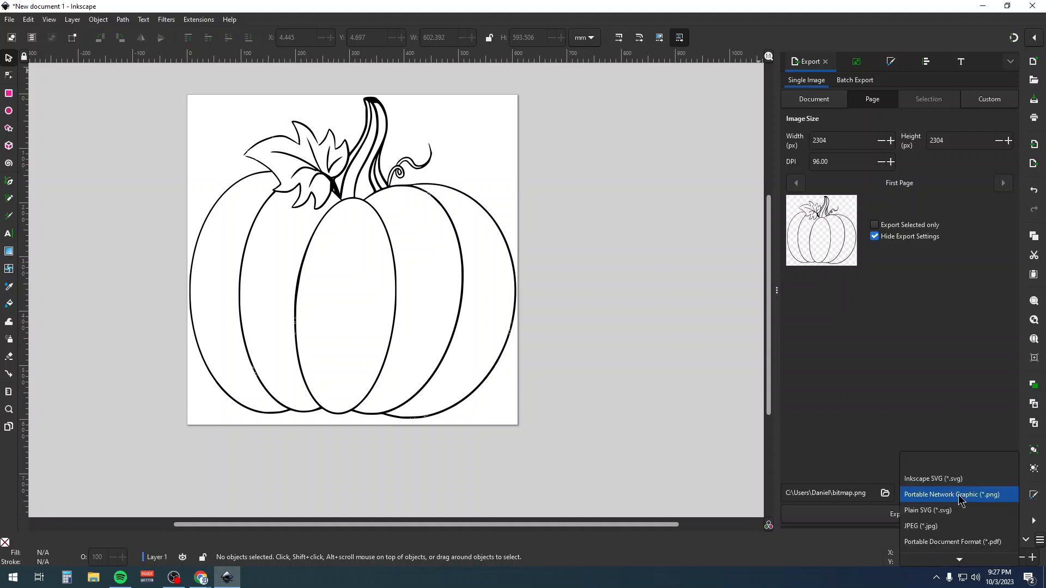
{"action": "left_click", "coordinate": [975, 542]}
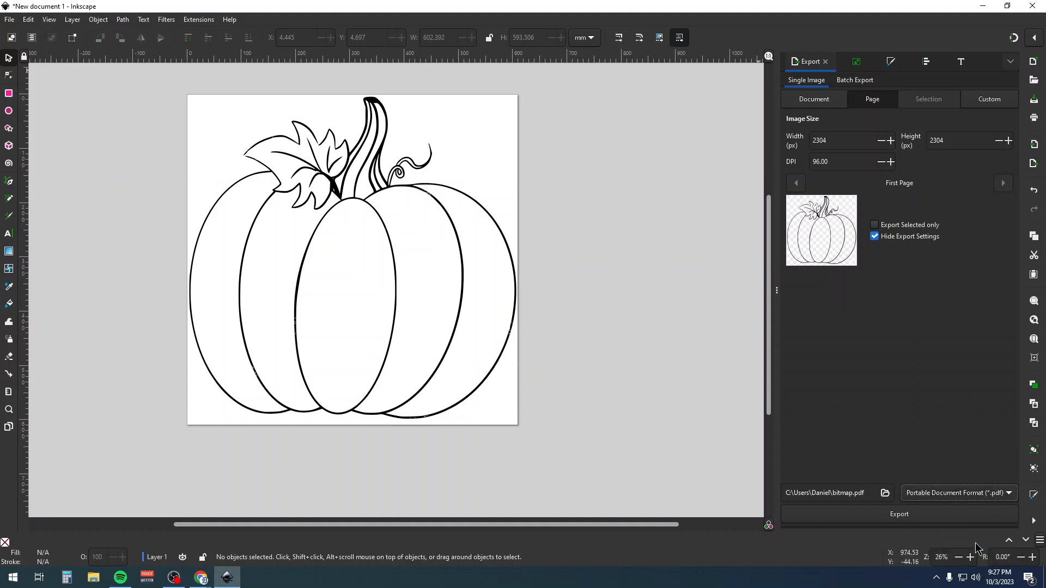
Step: Name the export file Pumpkin Test, save it to the Desktop and export the PDF
{"action": "left_click", "coordinate": [884, 493]}
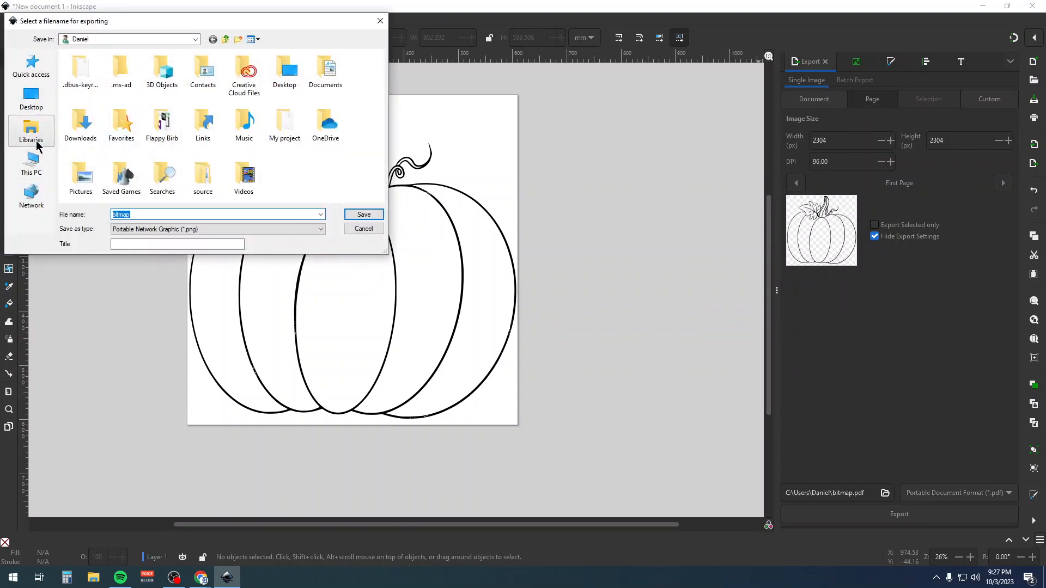
{"action": "left_click", "coordinate": [39, 98]}
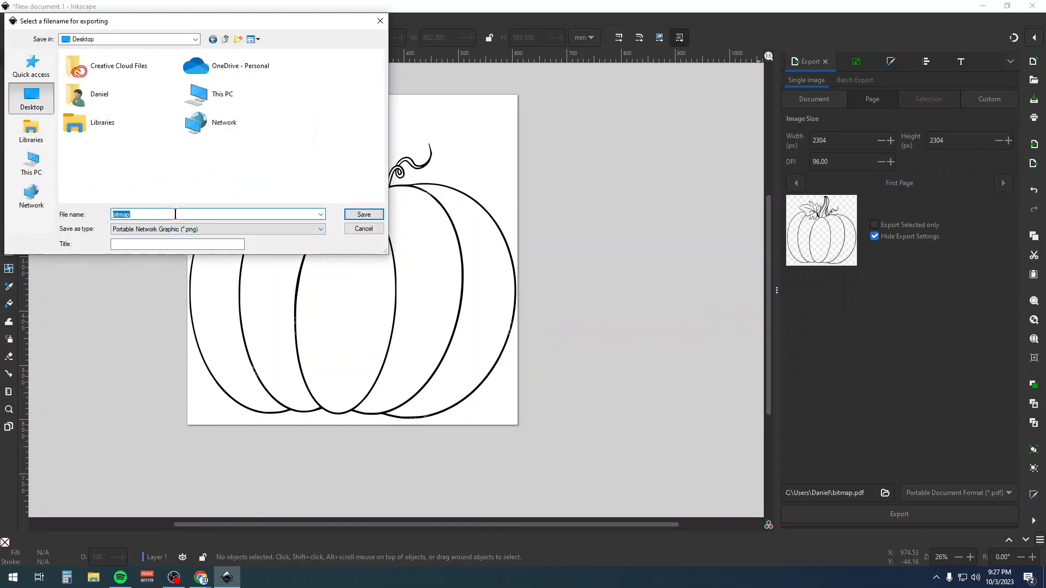
{"action": "type", "text": "Pumpkin Test"}
{"action": "left_click", "coordinate": [364, 214]}
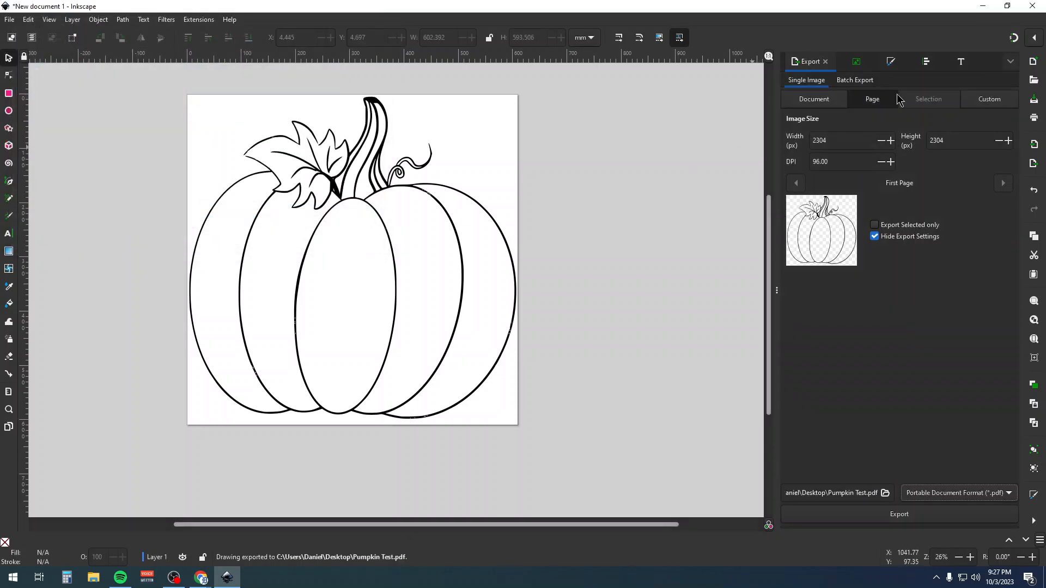
Step: Minimize Inkscape and Chrome, and place the Pumpkin Test PDF near the middle of the desktop
{"action": "left_click", "coordinate": [982, 6]}
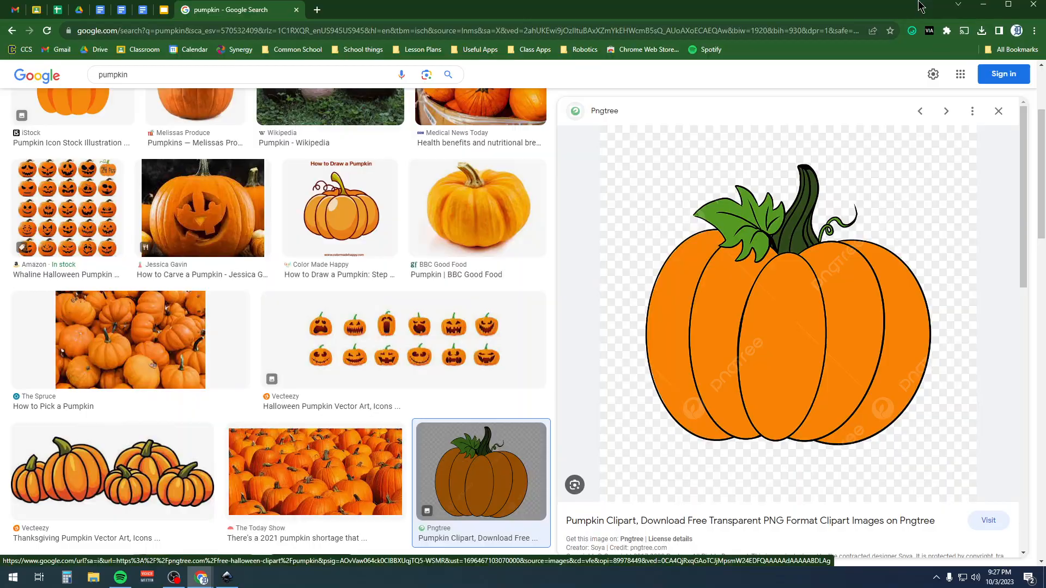
{"action": "left_click", "coordinate": [983, 4]}
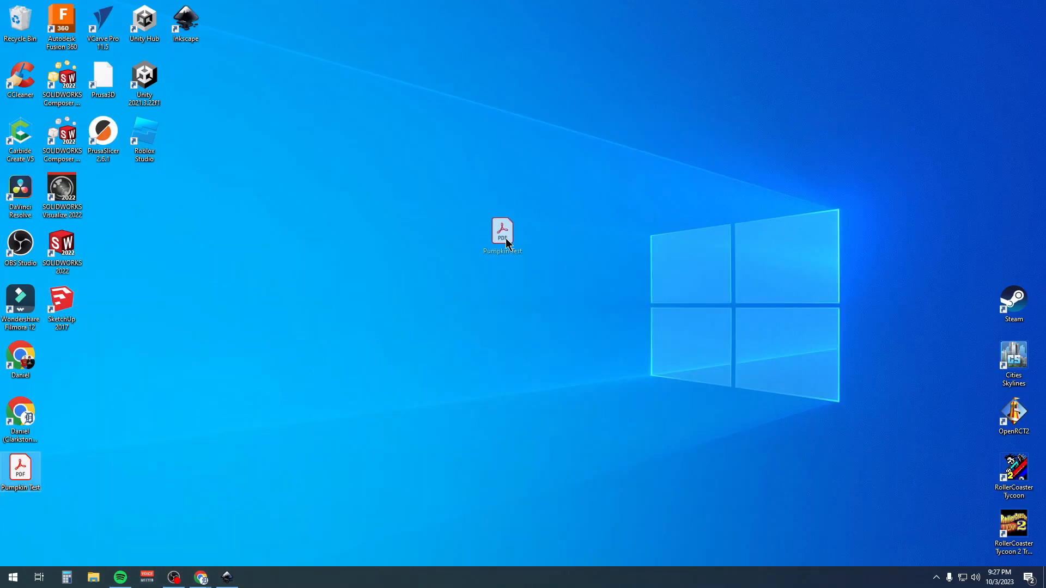
{"action": "left_click_drag", "start_coordinate": [506, 238], "coordinate": [513, 246]}
Step: Open the Pumpkin Test PDF from the desktop with Adobe Acrobat DC
{"action": "right_click", "coordinate": [513, 244]}
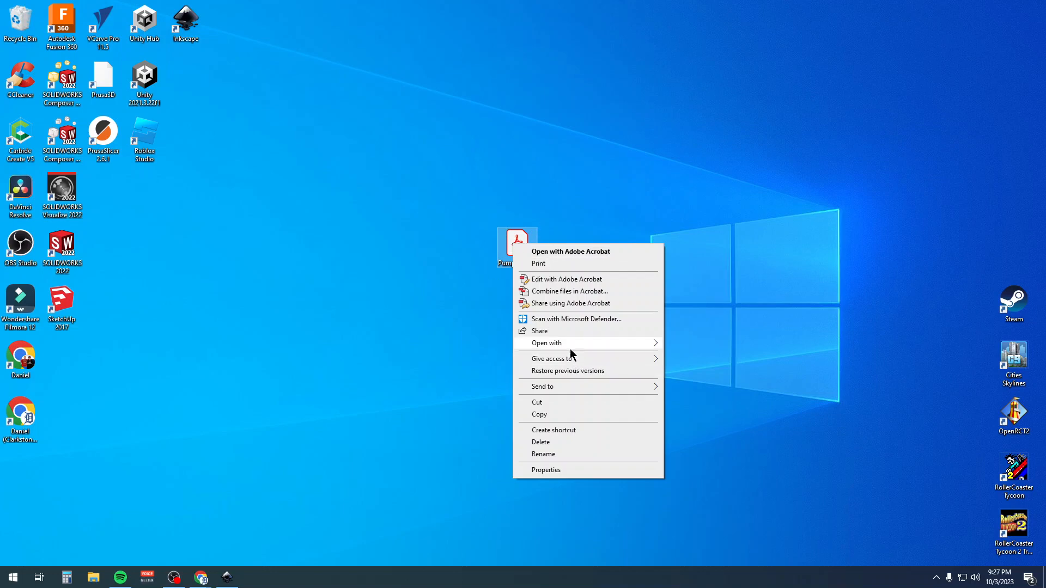
{"action": "mouse_move", "coordinate": [571, 346]}
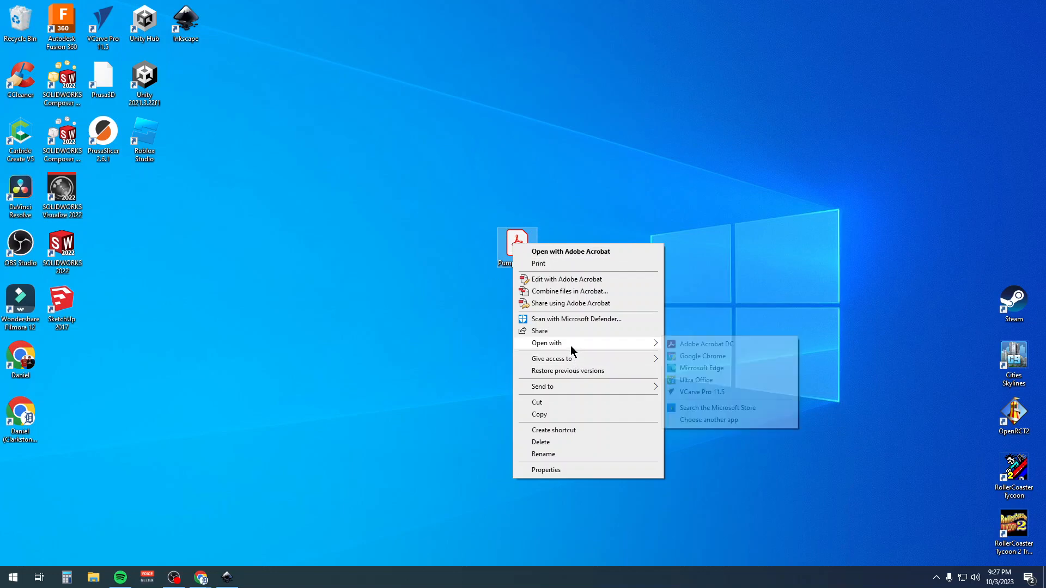
{"action": "left_click", "coordinate": [694, 344]}
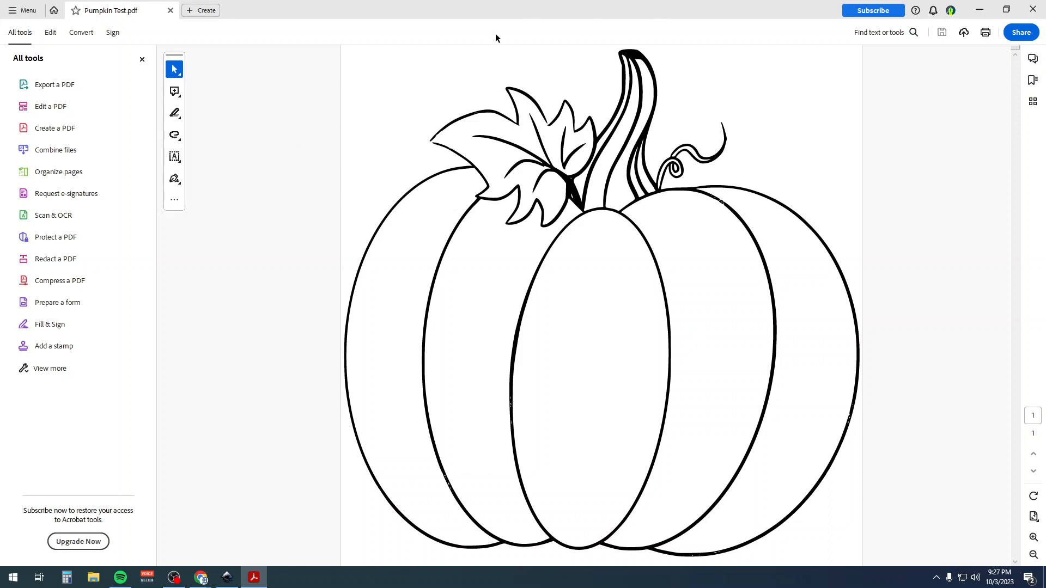
Step: Show the Edit tools for the pumpkin PDF and dismiss the What's new notice
{"action": "left_click", "coordinate": [50, 35]}
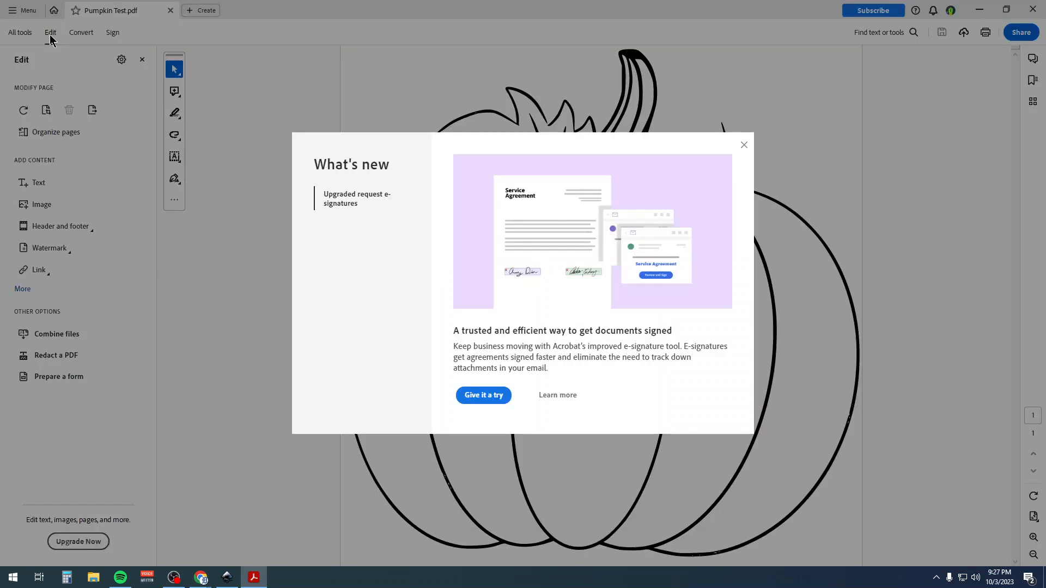
{"action": "left_click", "coordinate": [744, 145]}
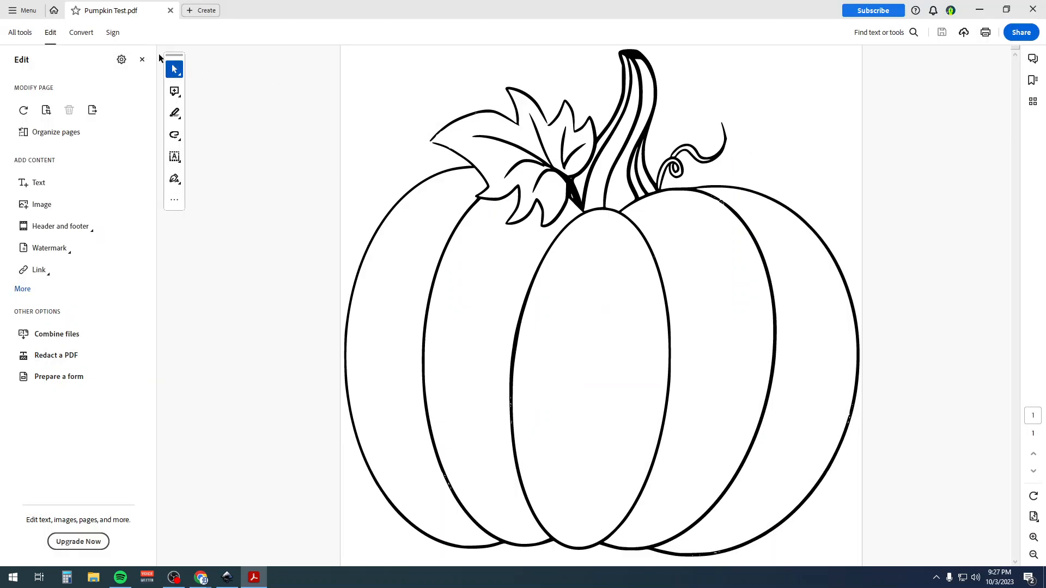
Step: Open the print settings for the pumpkin PDF and choose Poster page handling, keeping the tile scale at 100%
{"action": "left_click", "coordinate": [20, 10]}
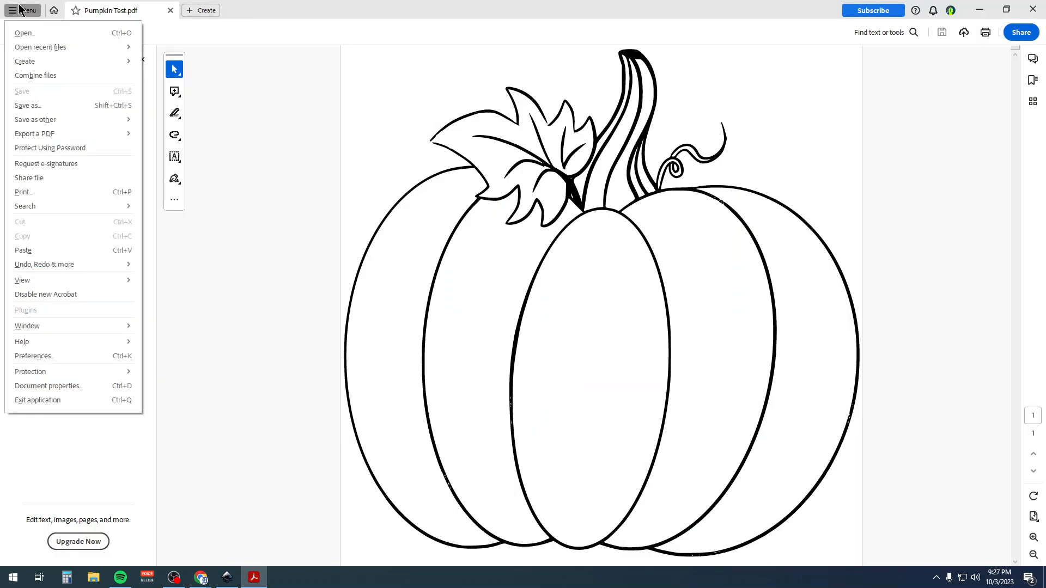
{"action": "left_click", "coordinate": [67, 194]}
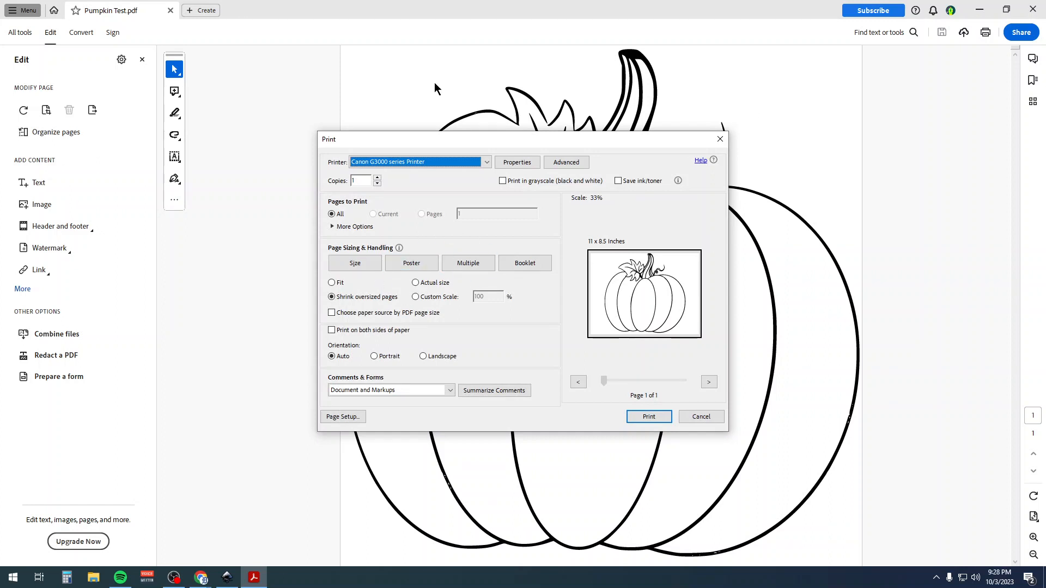
{"action": "left_click", "coordinate": [425, 263]}
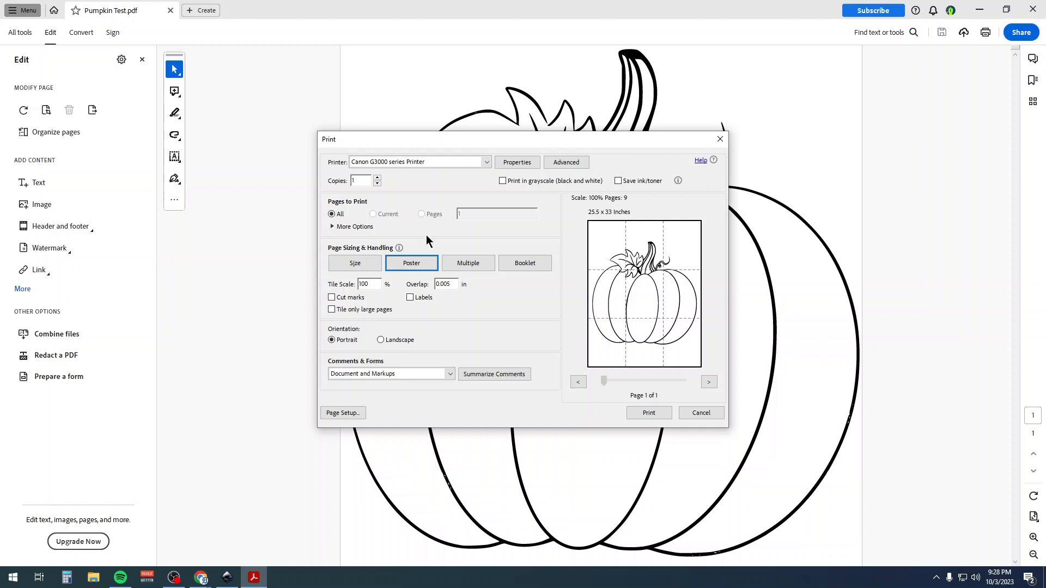
{"action": "left_click_drag", "start_coordinate": [374, 284], "coordinate": [340, 284]}
{"action": "left_click", "coordinate": [377, 286]}
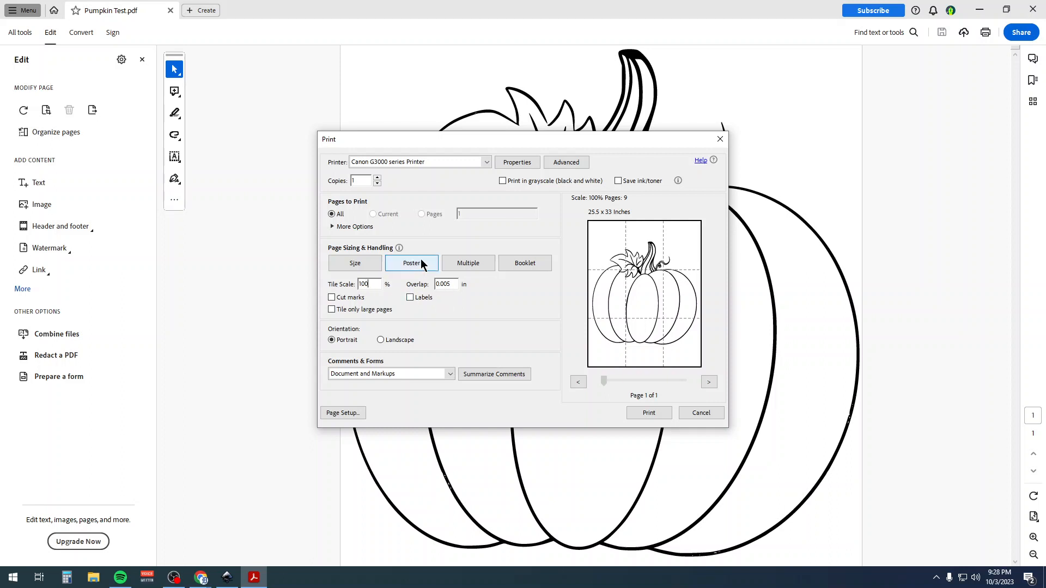
Step: Compare the Landscape and Portrait orientations in the poster preview, ending on Portrait
{"action": "left_click", "coordinate": [378, 339]}
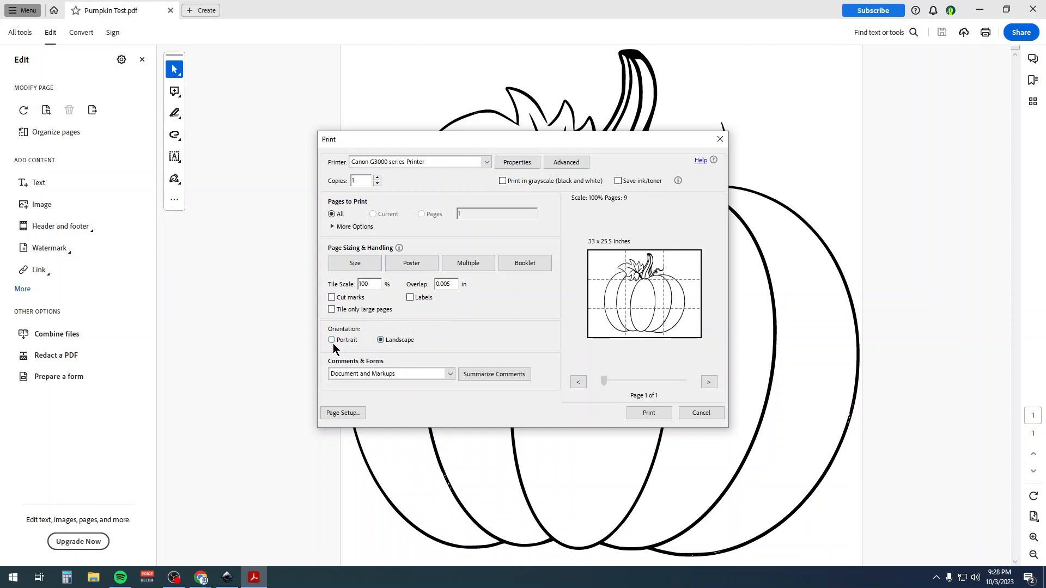
{"action": "left_click", "coordinate": [332, 340]}
{"action": "left_click", "coordinate": [381, 339]}
{"action": "left_click", "coordinate": [332, 341]}
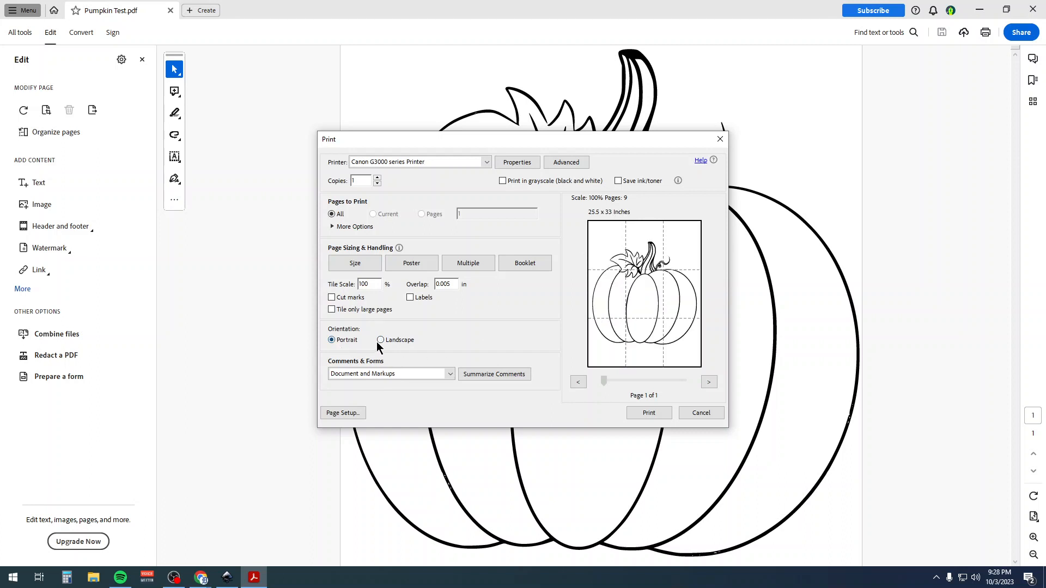